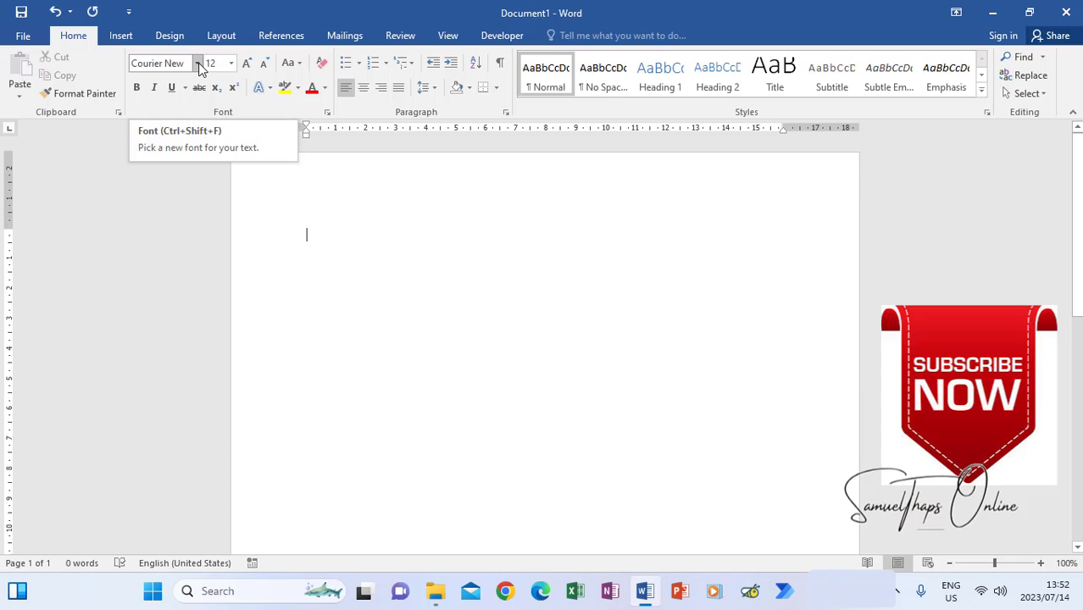
- Set the letter's font to Courier New at size 12
click(198, 63)
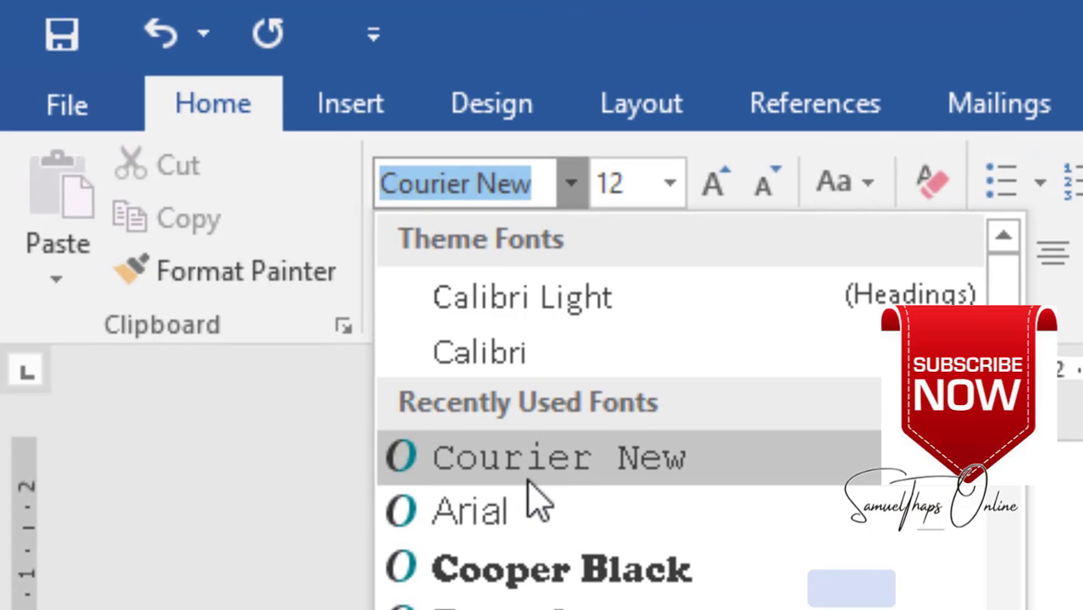
click(495, 414)
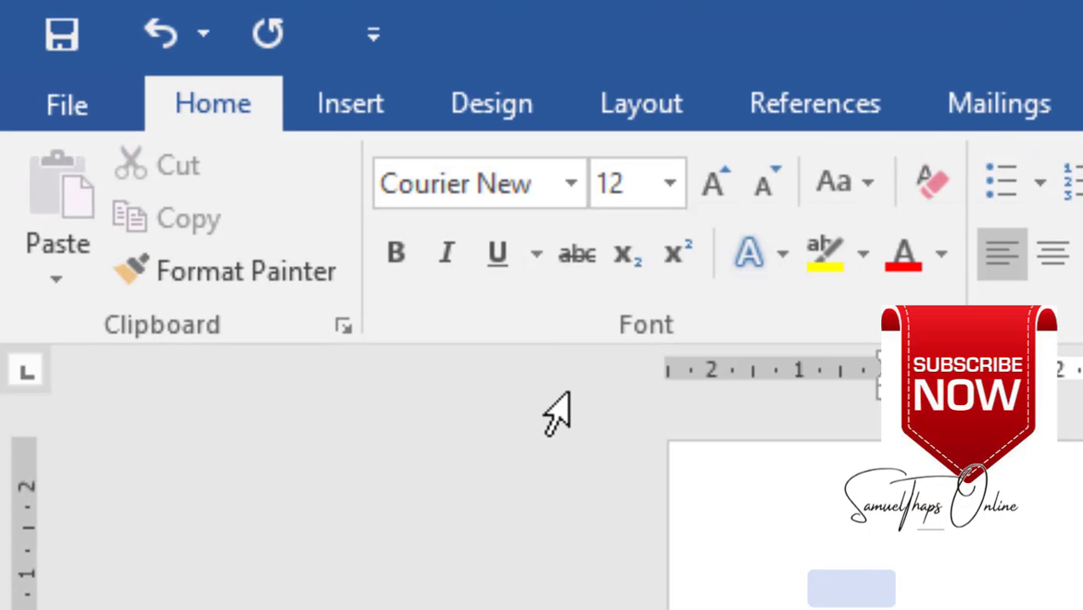
click(675, 190)
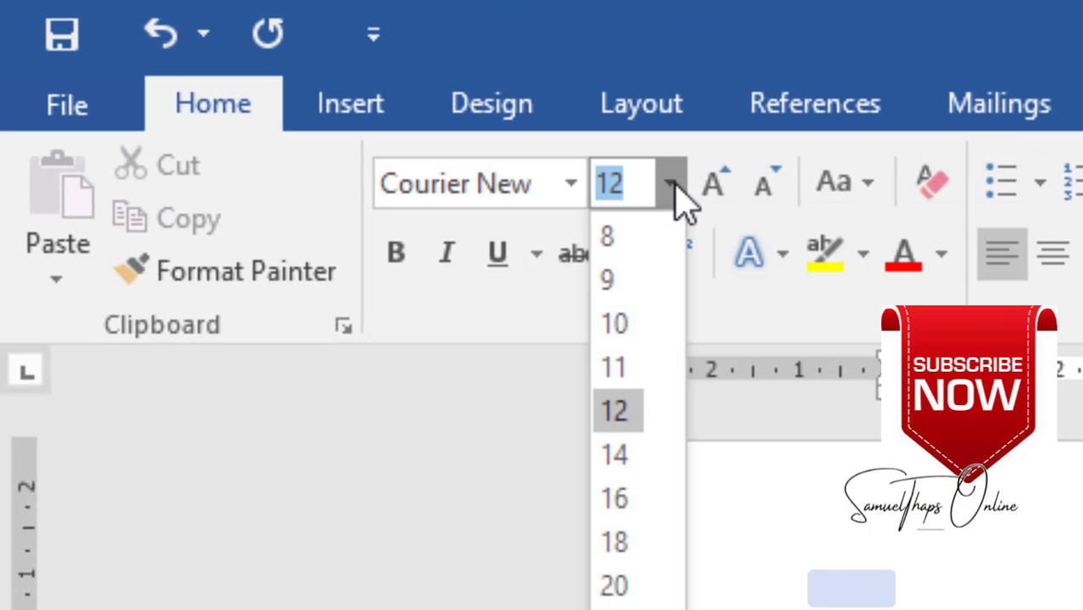
click(623, 416)
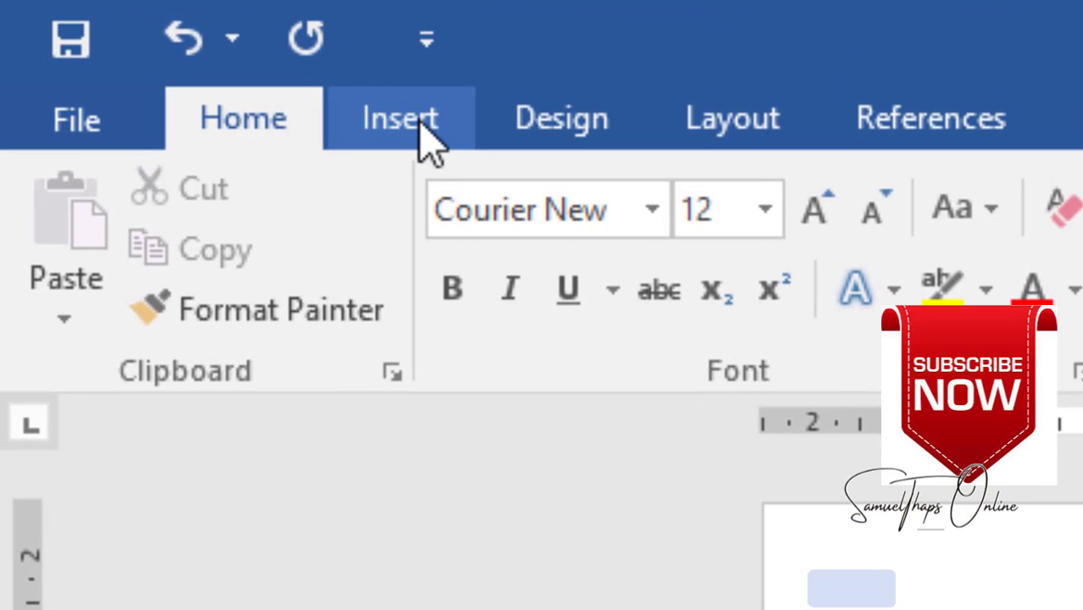
- Insert a Blank (Three Columns) header into the document
click(403, 123)
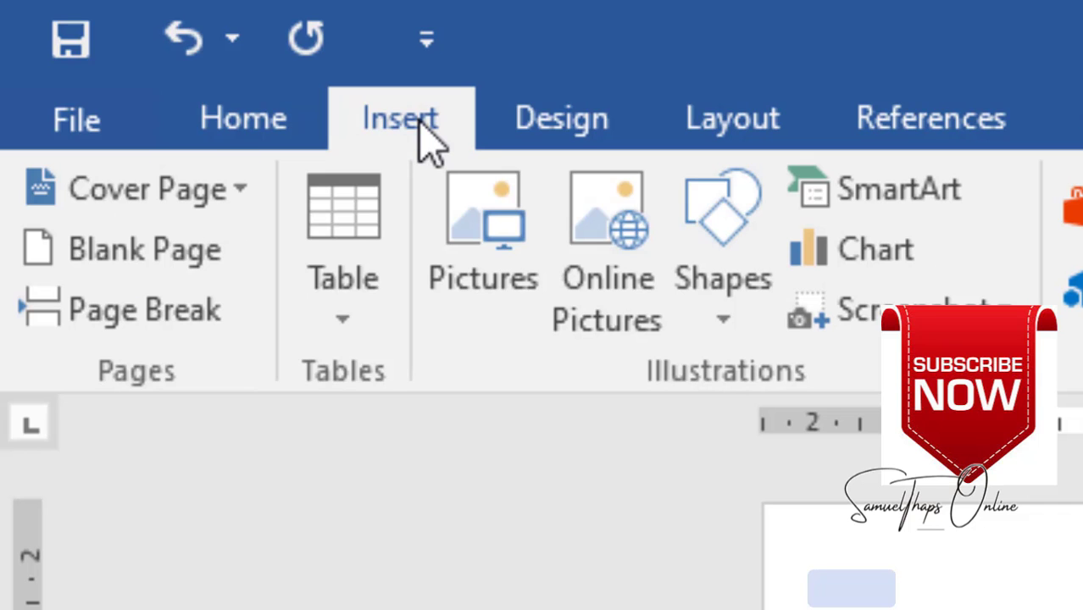
click(827, 197)
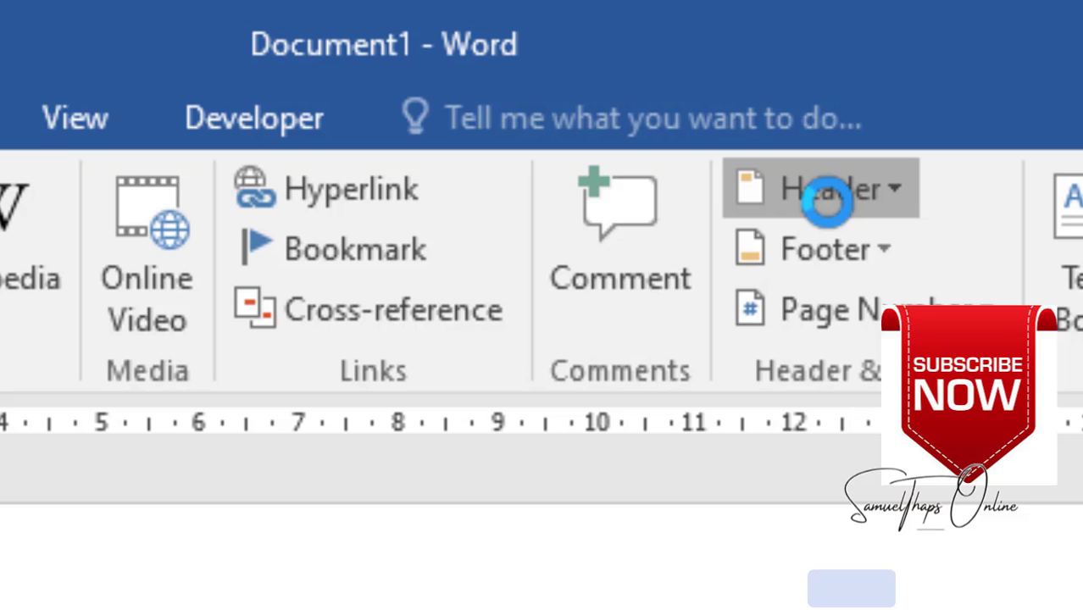
click(827, 196)
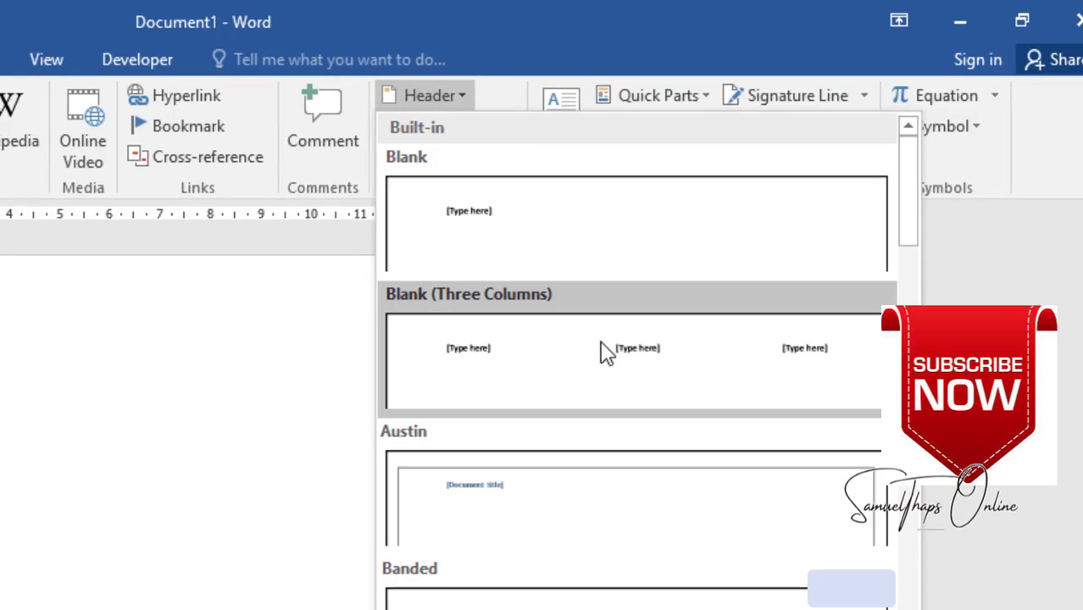
click(604, 353)
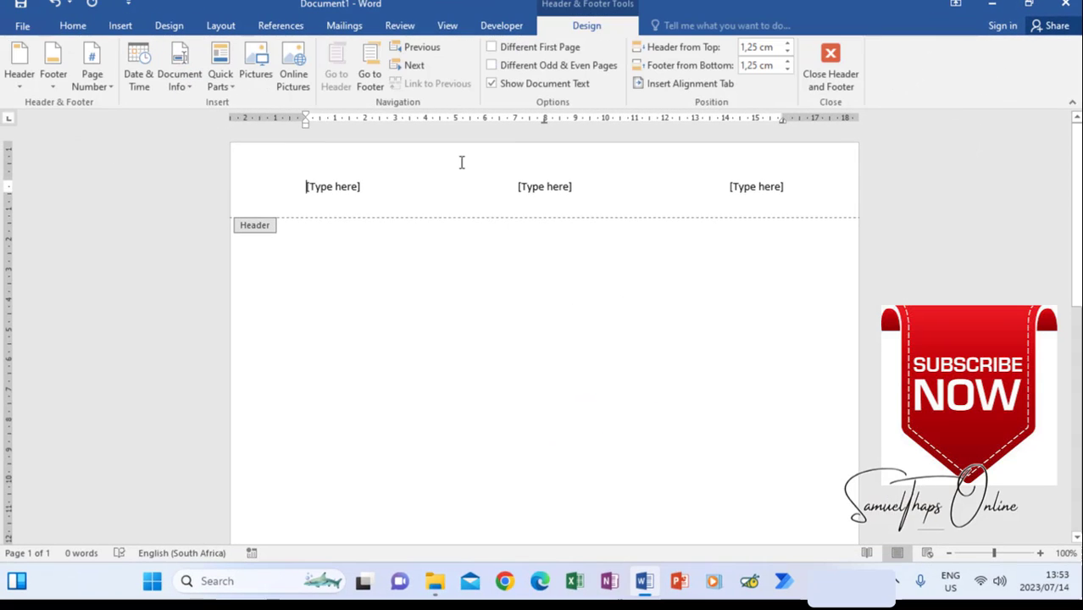
- Fill the header with the exam number left and QUESTION 6B right, deleting the middle placeholder
click(344, 185)
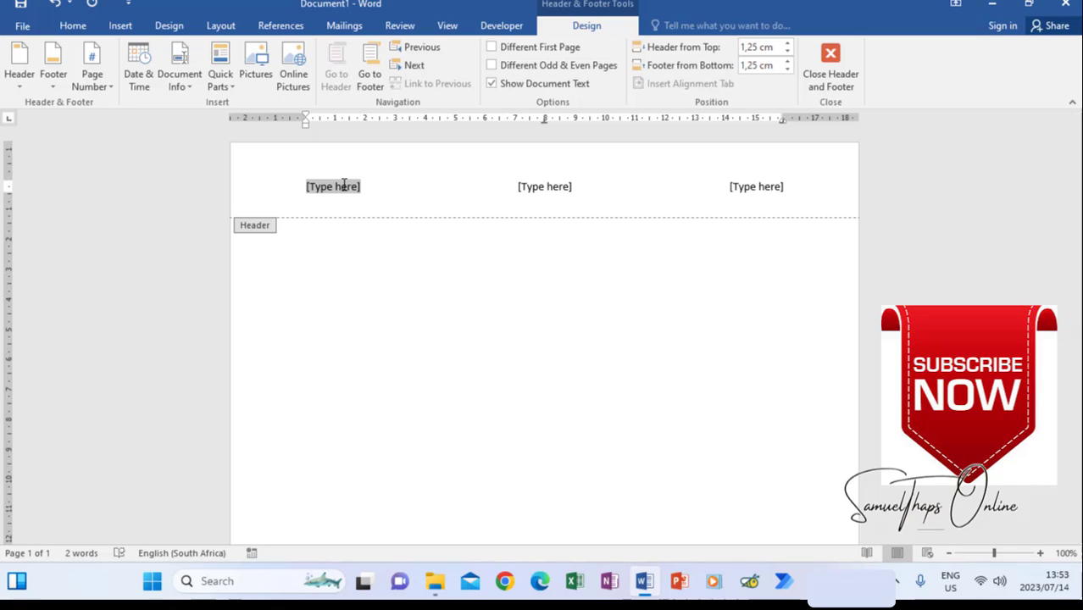
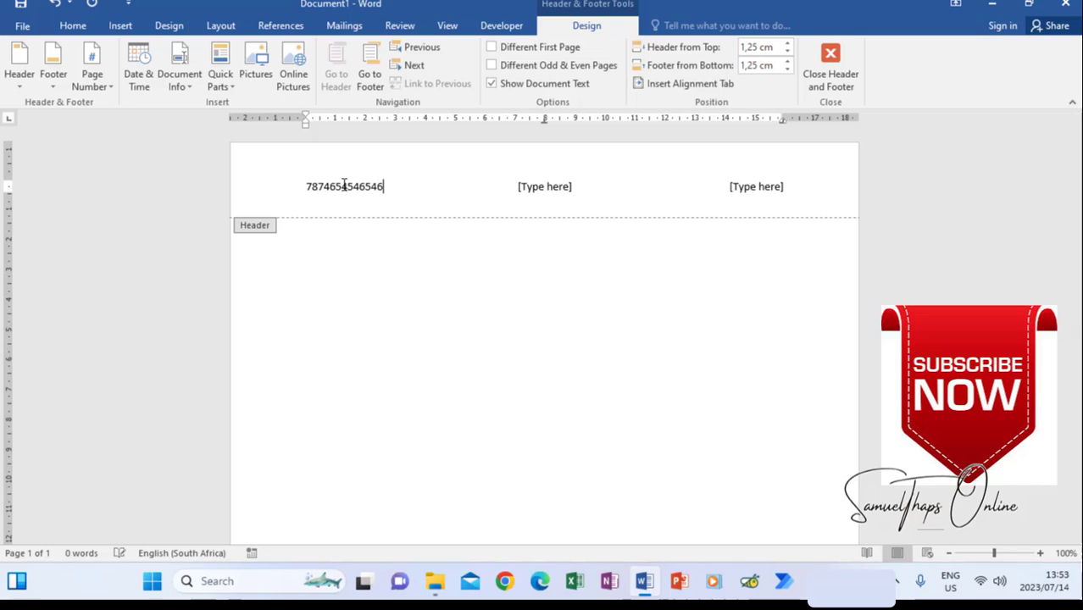
click(759, 189)
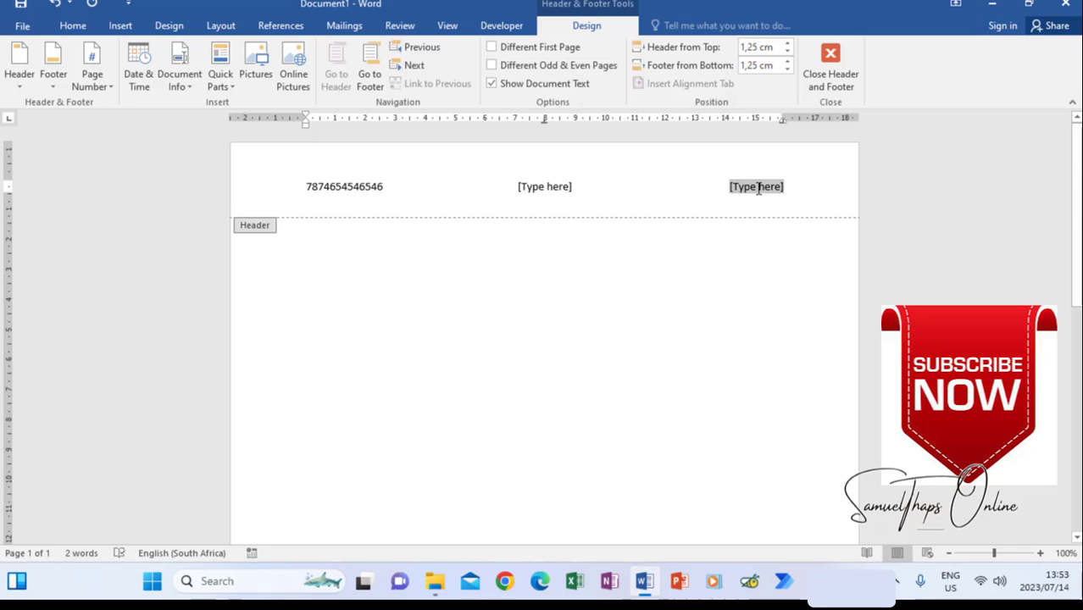
text(QUESTION)
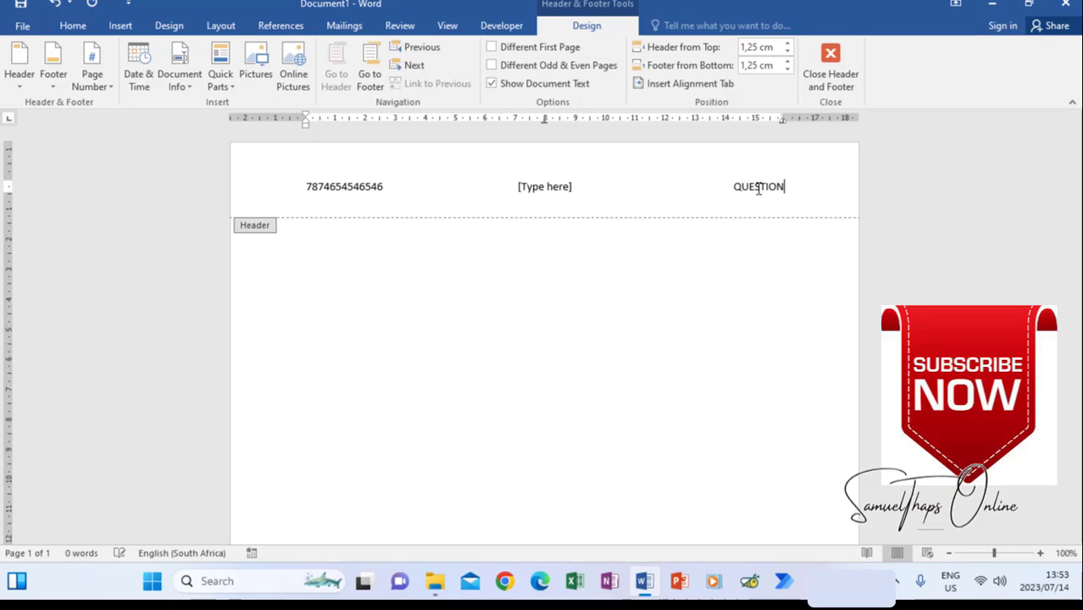
text( 6B)
click(542, 188)
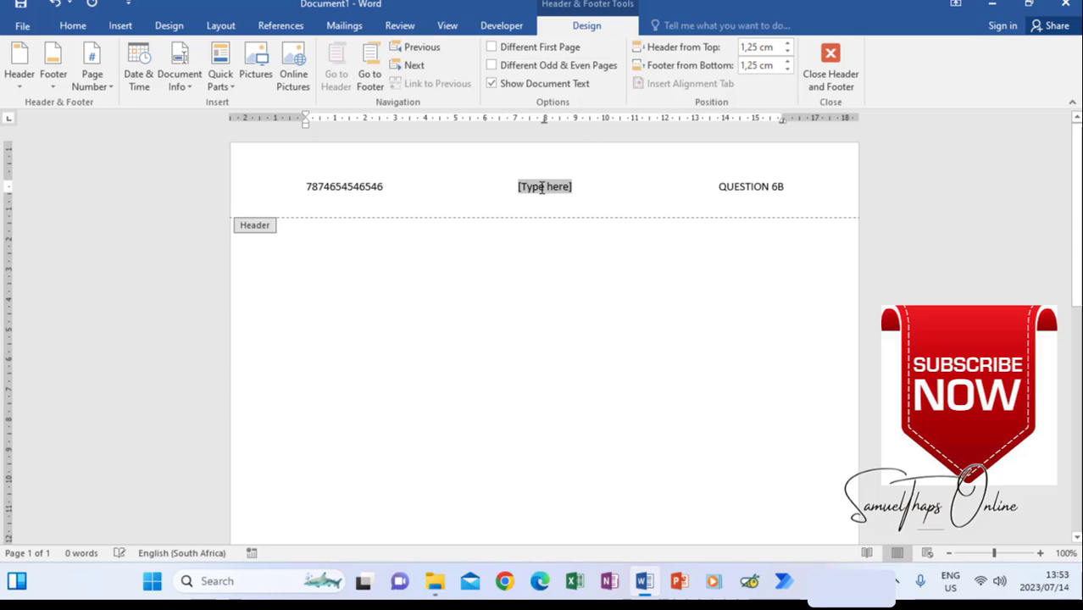
key(Delete)
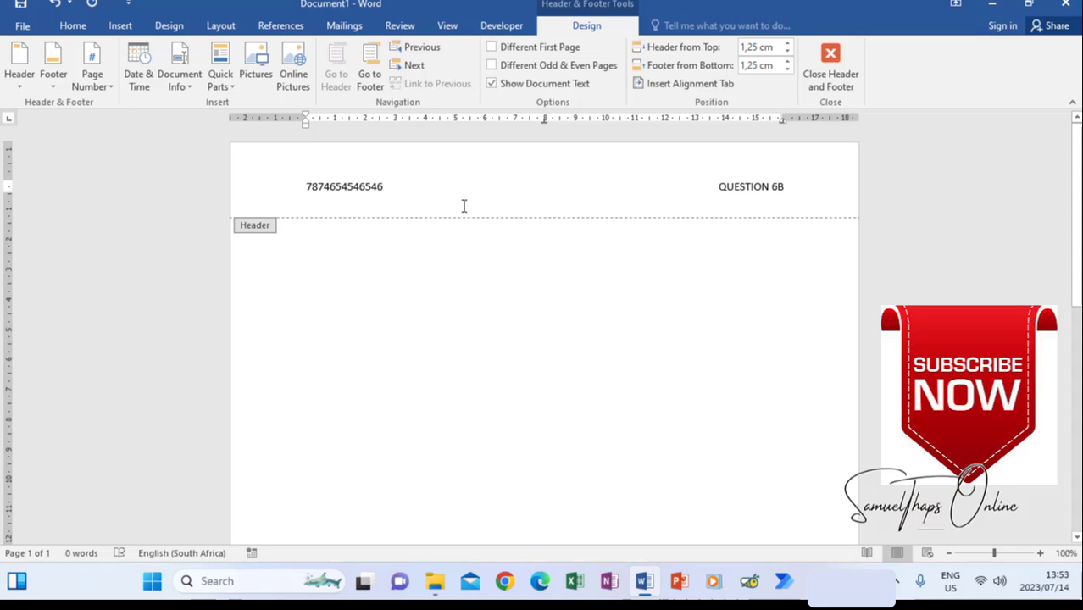
click(821, 68)
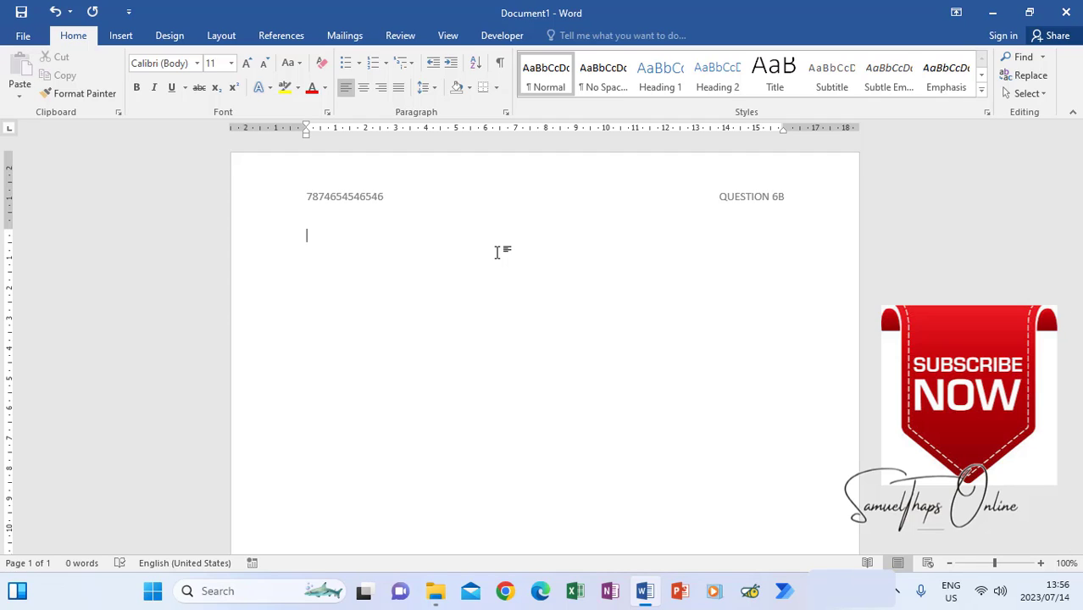
- Type STAY HOME! STAY SAFE! on the first body line and select it
text(STA)
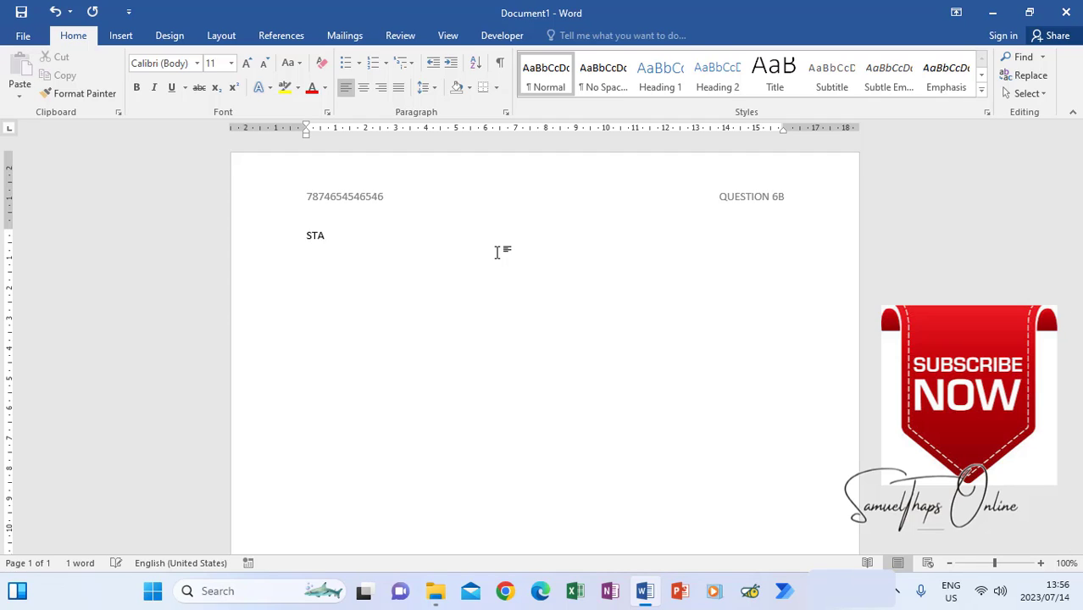
text(Y HOME)
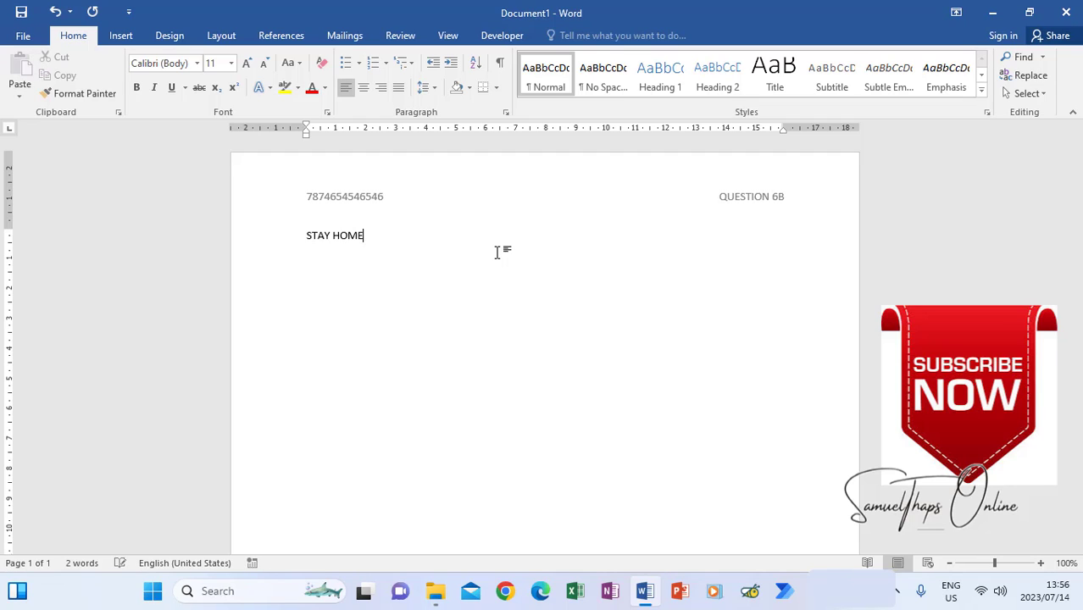
text(! STAY SAFE!)
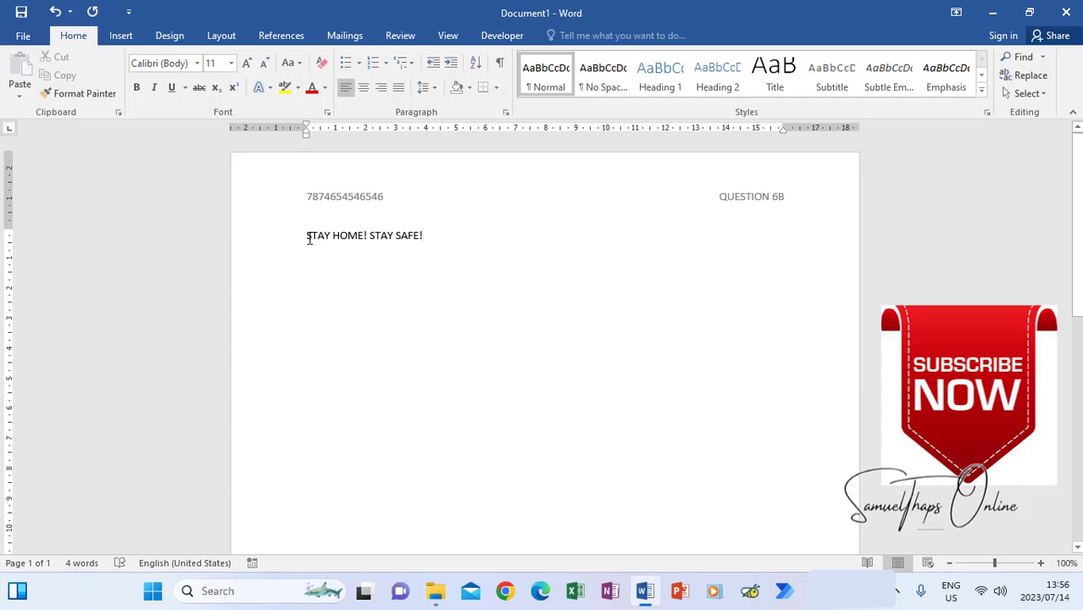
drag(307, 235, 471, 241)
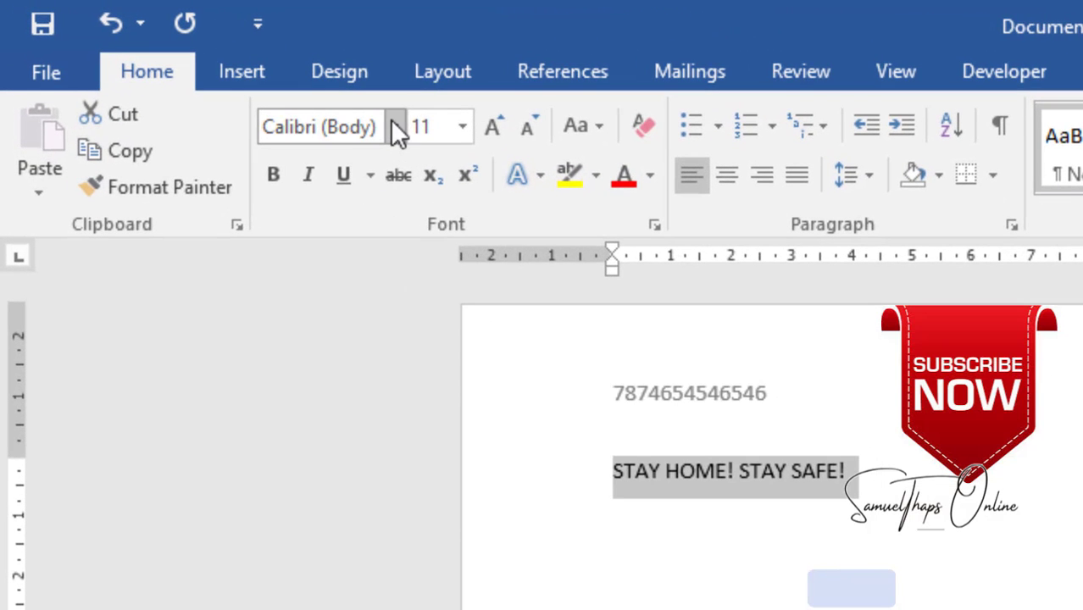
- Apply the Broadway font at size 18 to the STAY HOME! STAY SAFE! heading
click(395, 127)
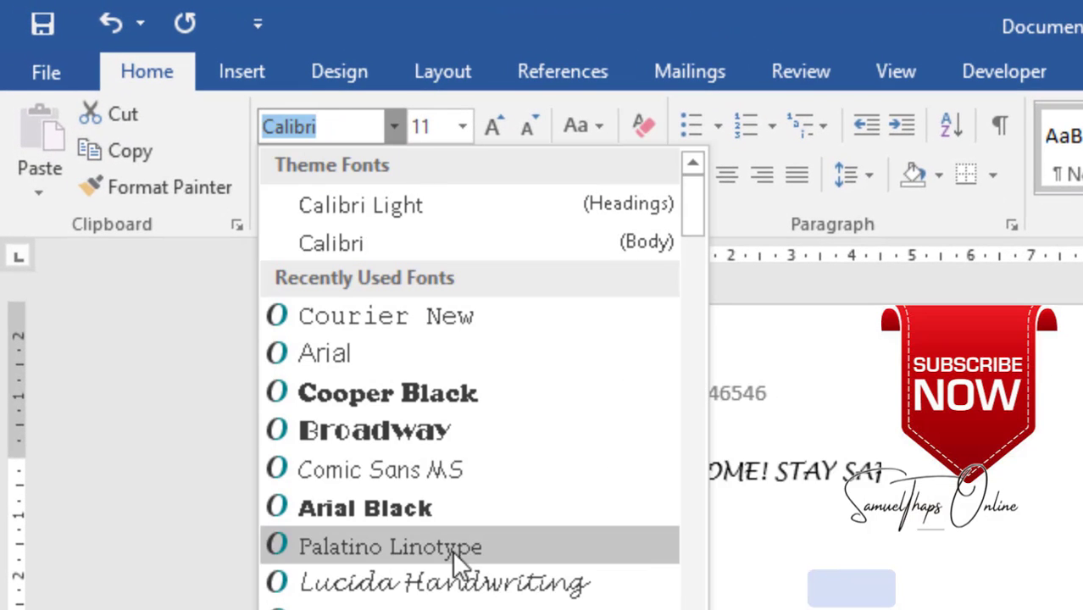
scroll(470, 382, down, 20)
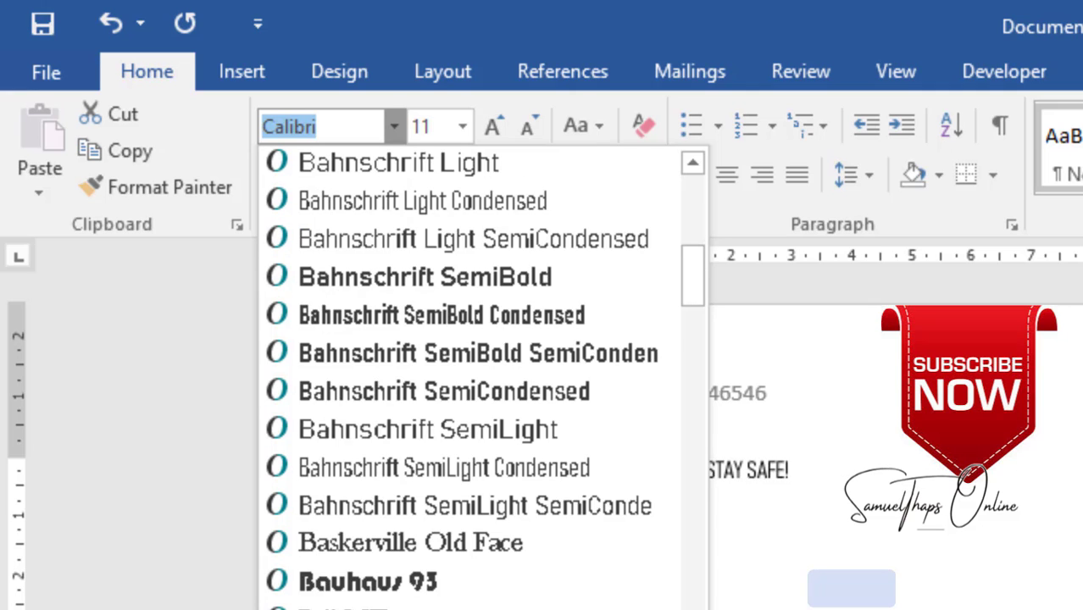
scroll(416, 577, down, 10)
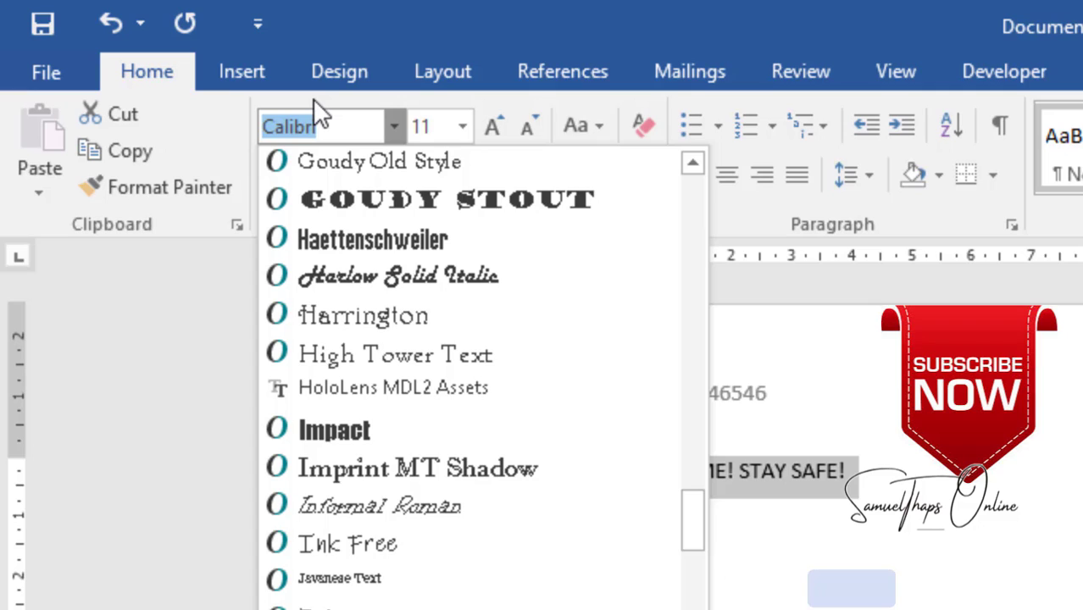
text(Broadway)
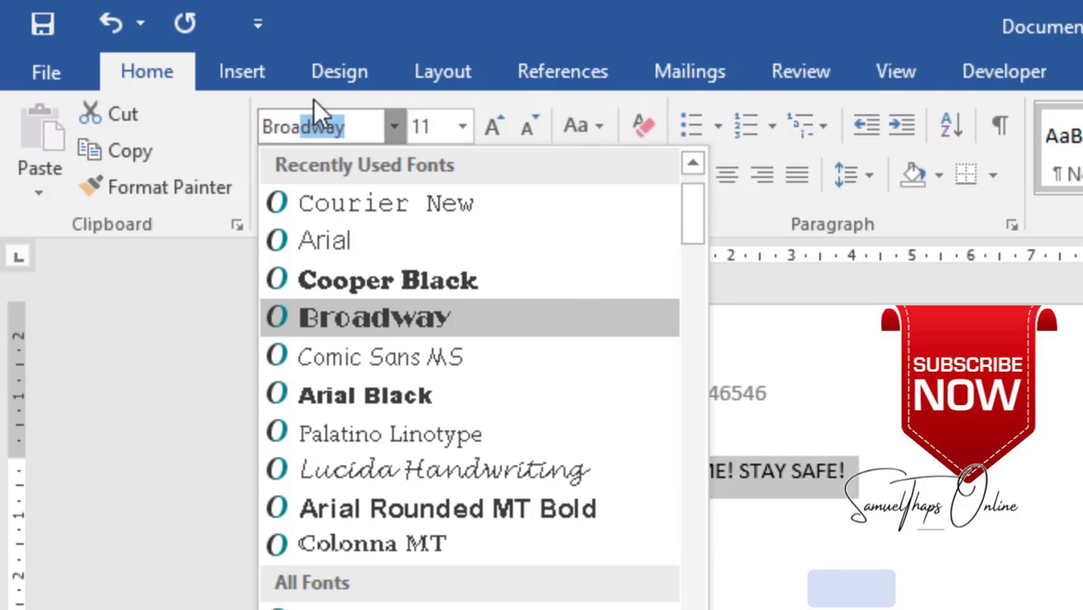
click(479, 316)
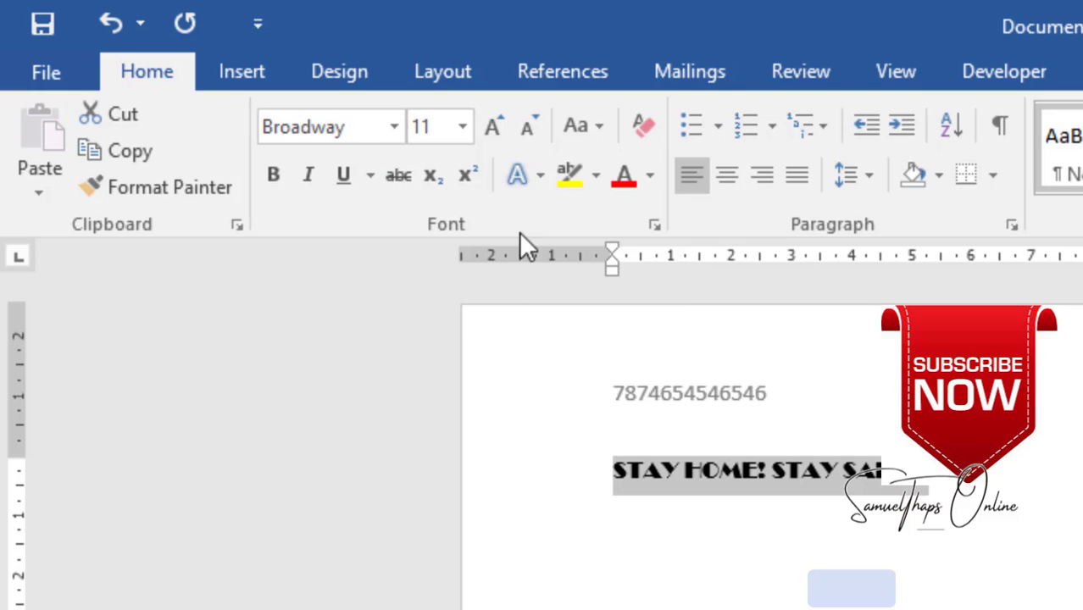
click(462, 127)
click(424, 376)
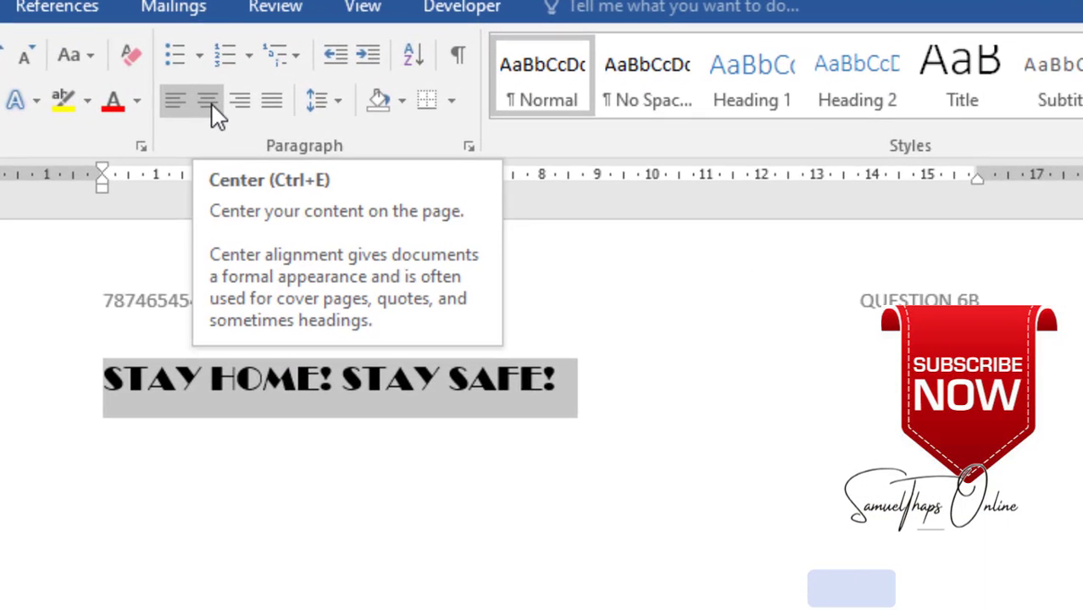
- Centre the heading and start a new line beneath it
click(193, 105)
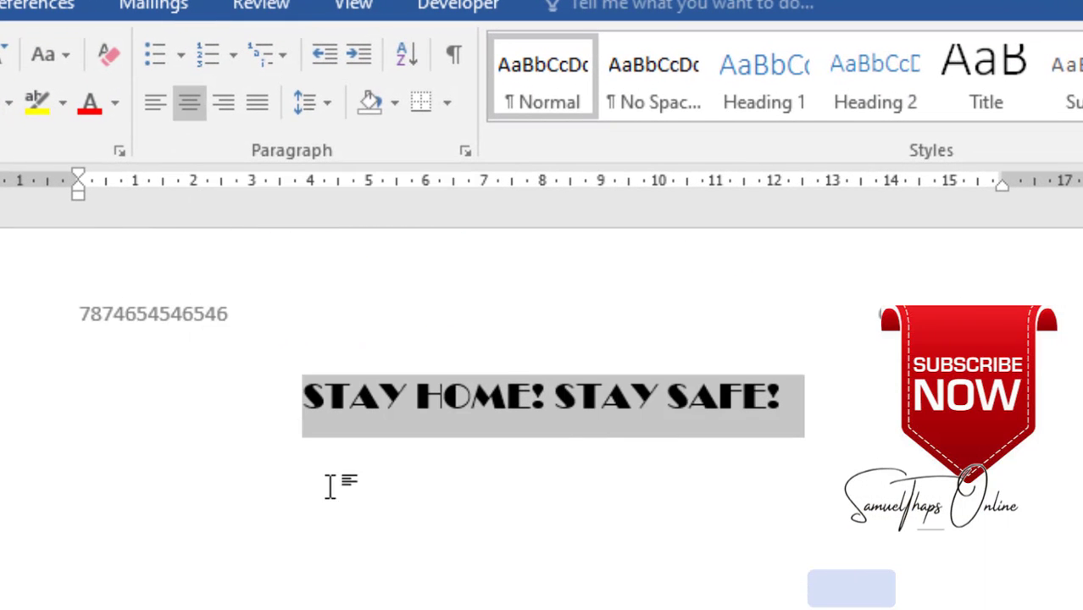
key(Left)
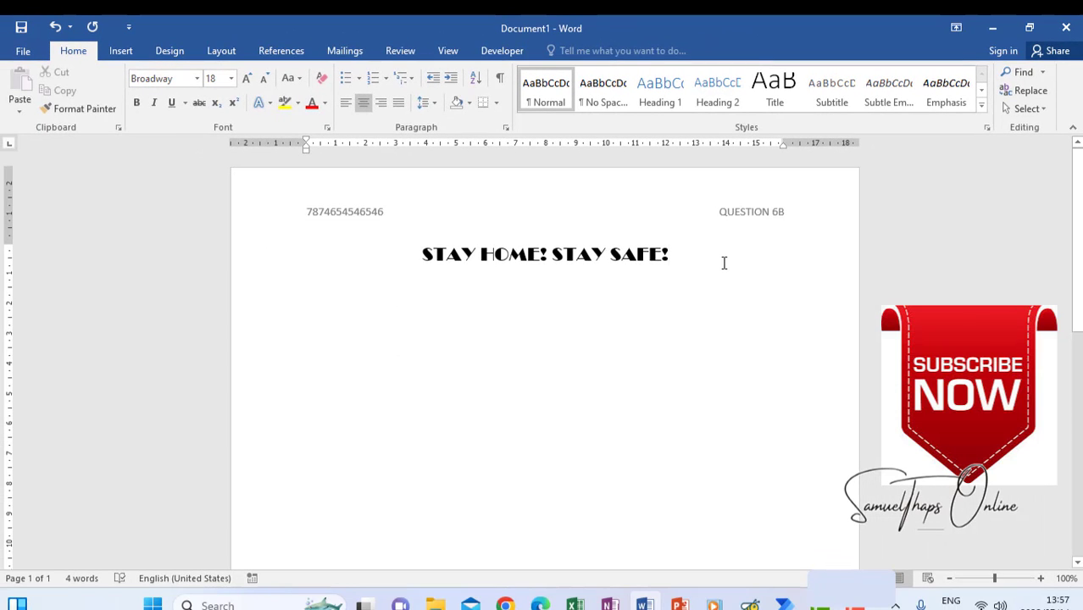
click(724, 263)
key(Return)
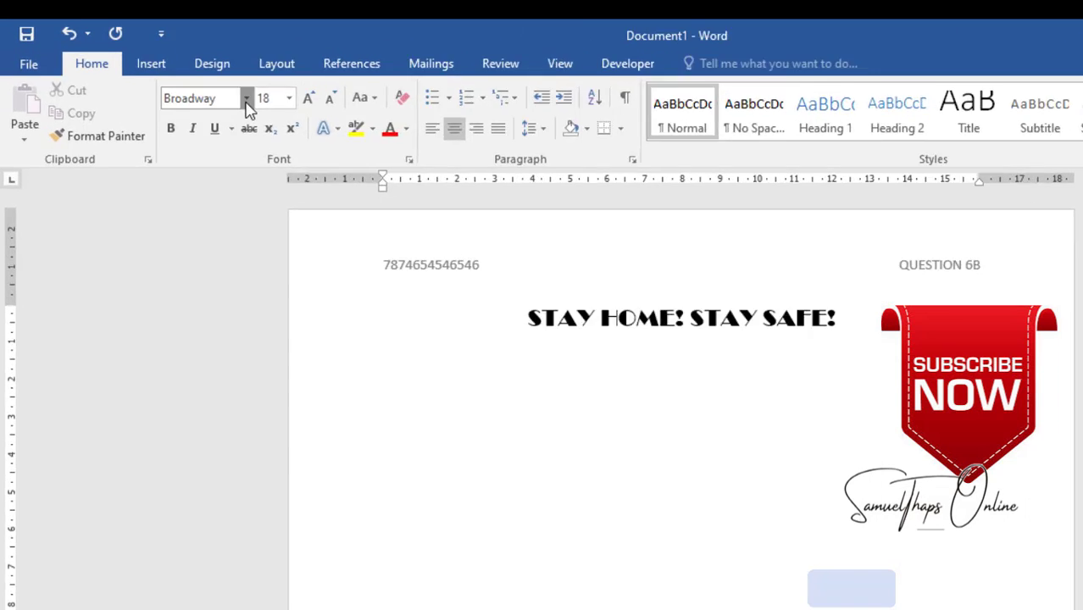
- Set the new line back to Courier New at 12 pt
click(197, 79)
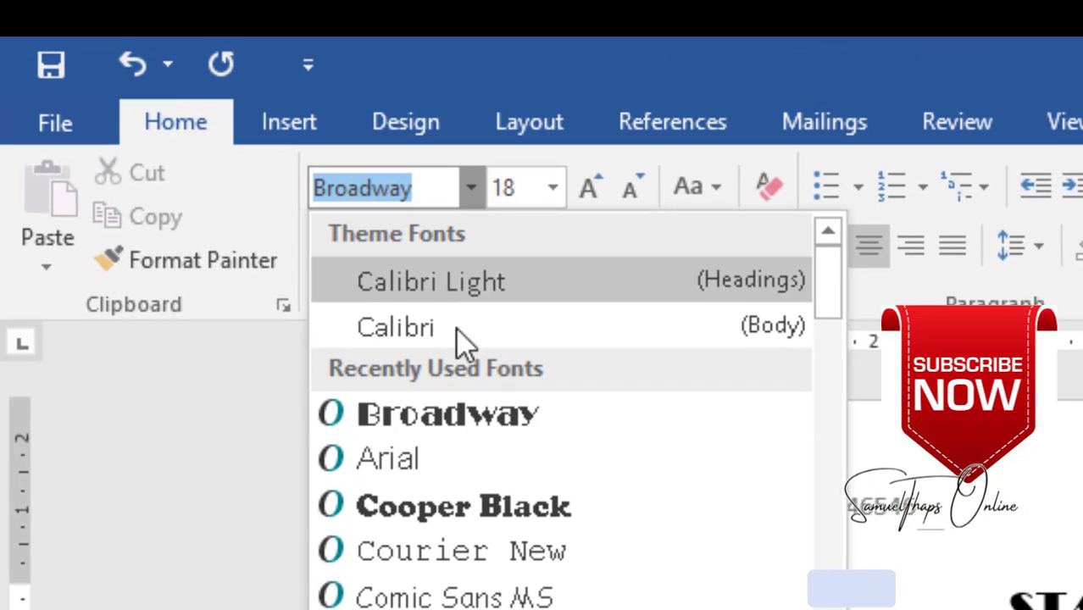
click(478, 551)
click(554, 189)
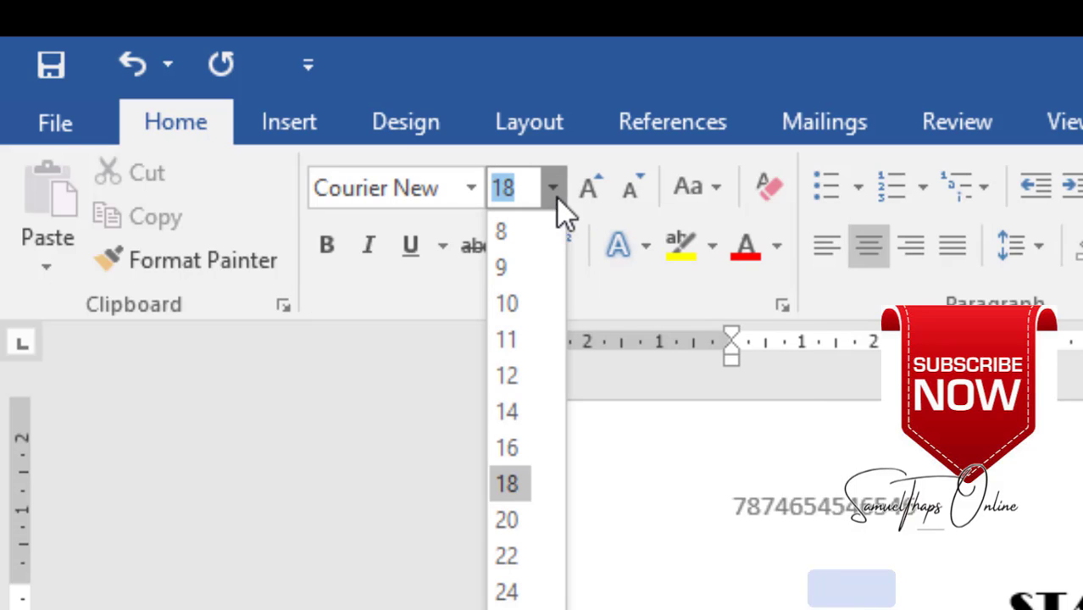
click(514, 376)
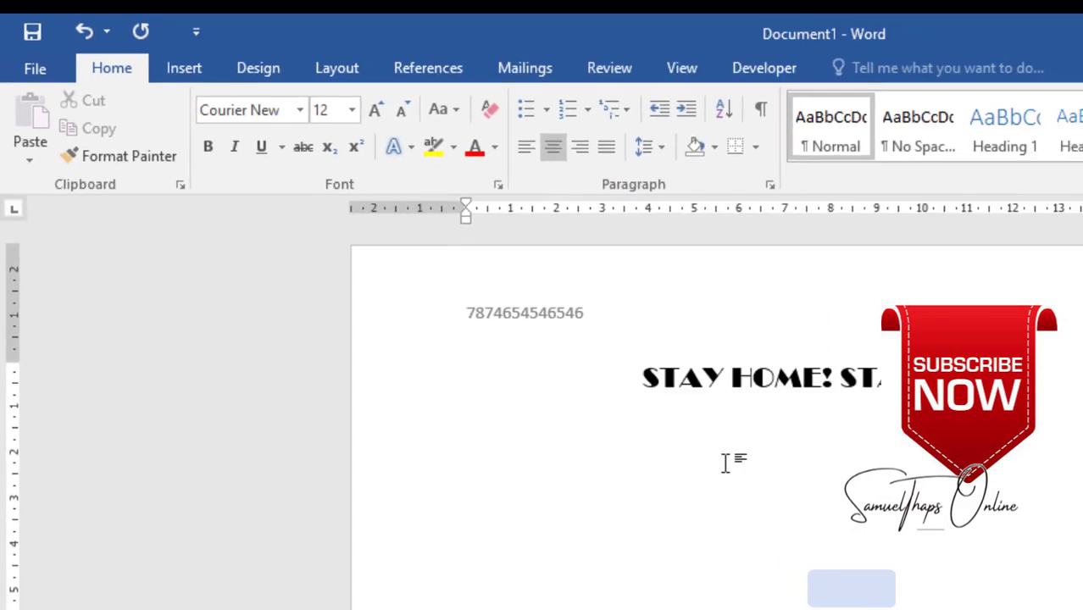
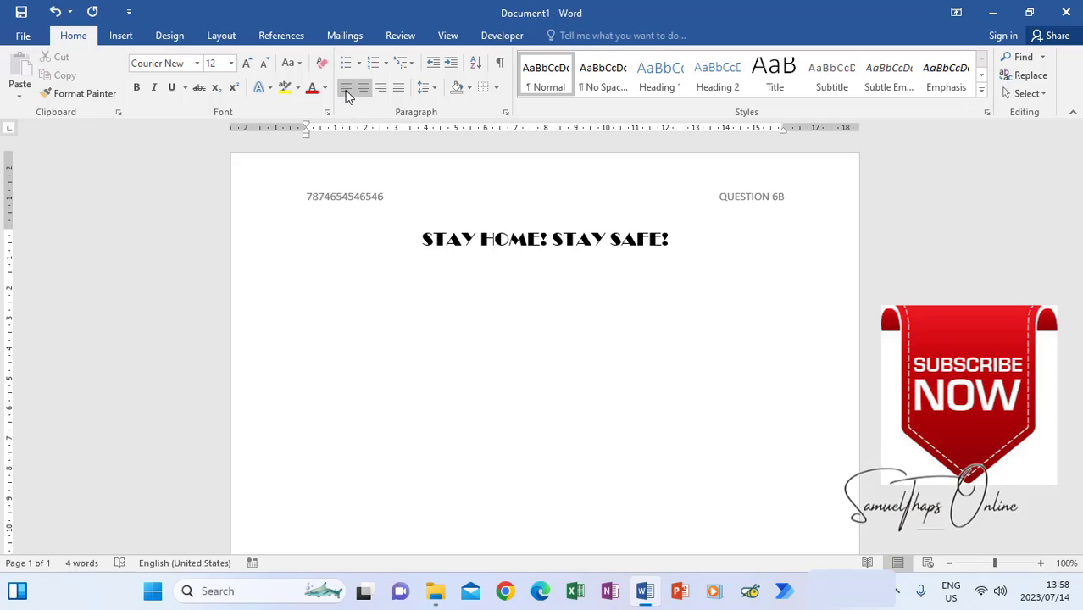
- Left-align the empty line below the STAY HOME! STAY SAFE! heading
click(346, 90)
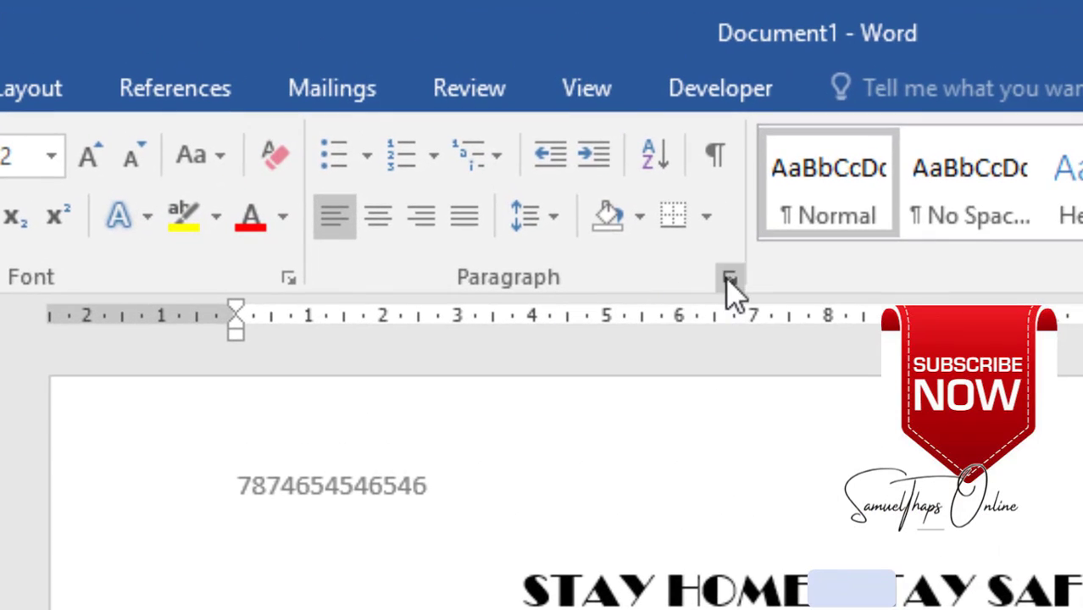
- Set a left tab stop at 5,08 cm for the line below the heading in the Tabs dialog
click(728, 278)
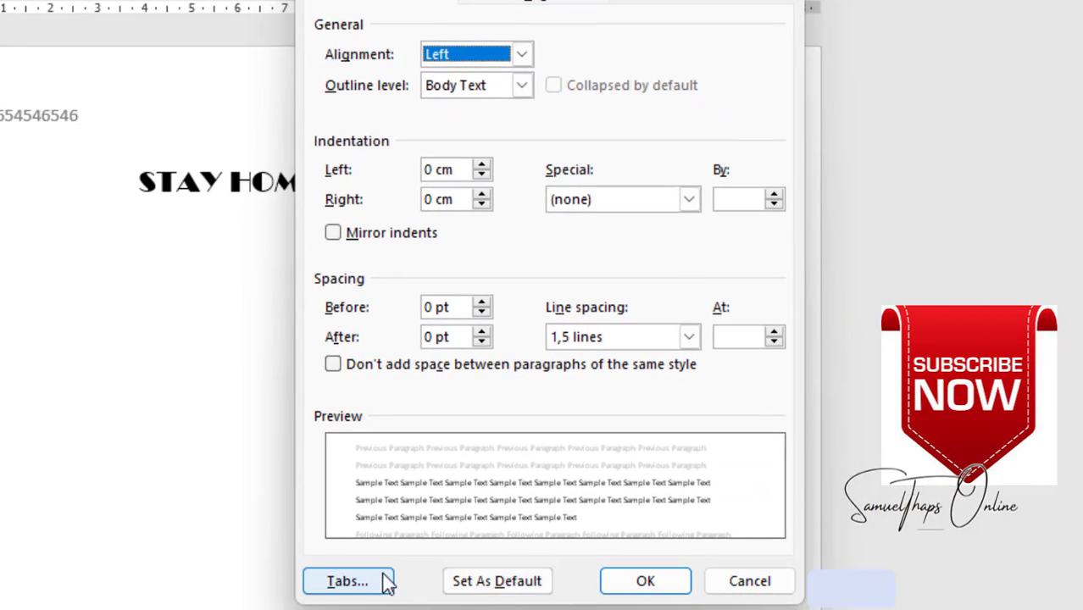
click(383, 579)
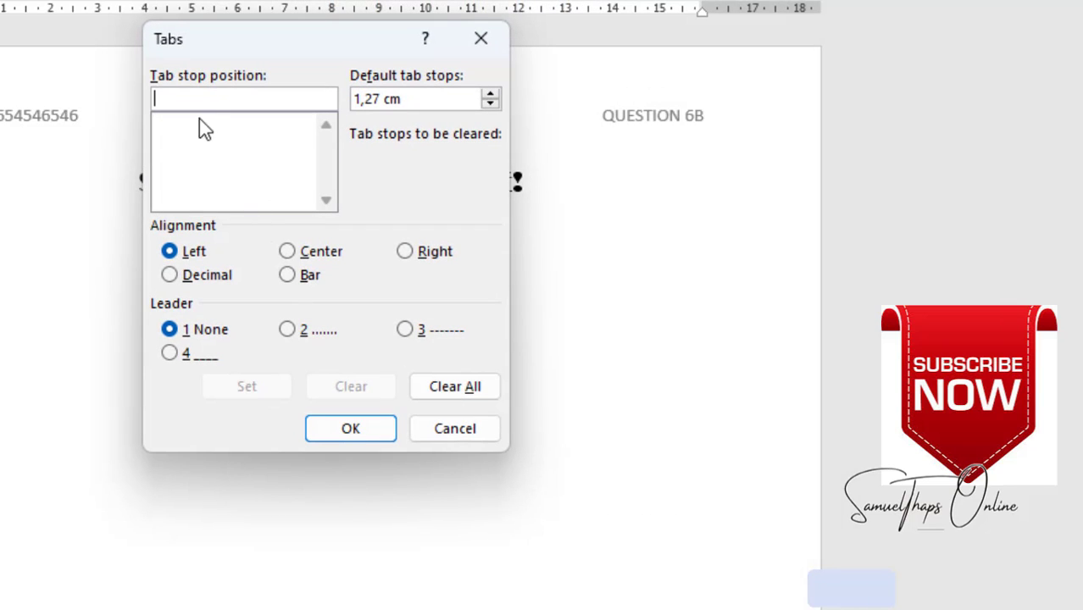
text(5.08)
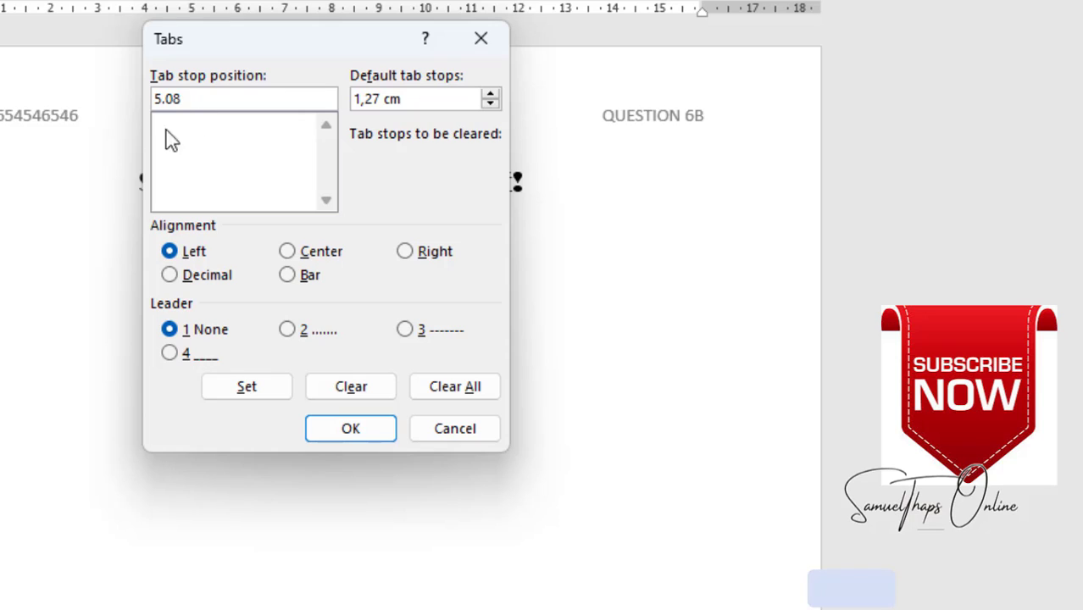
key(Left)
key(Left)
key(BackSpace)
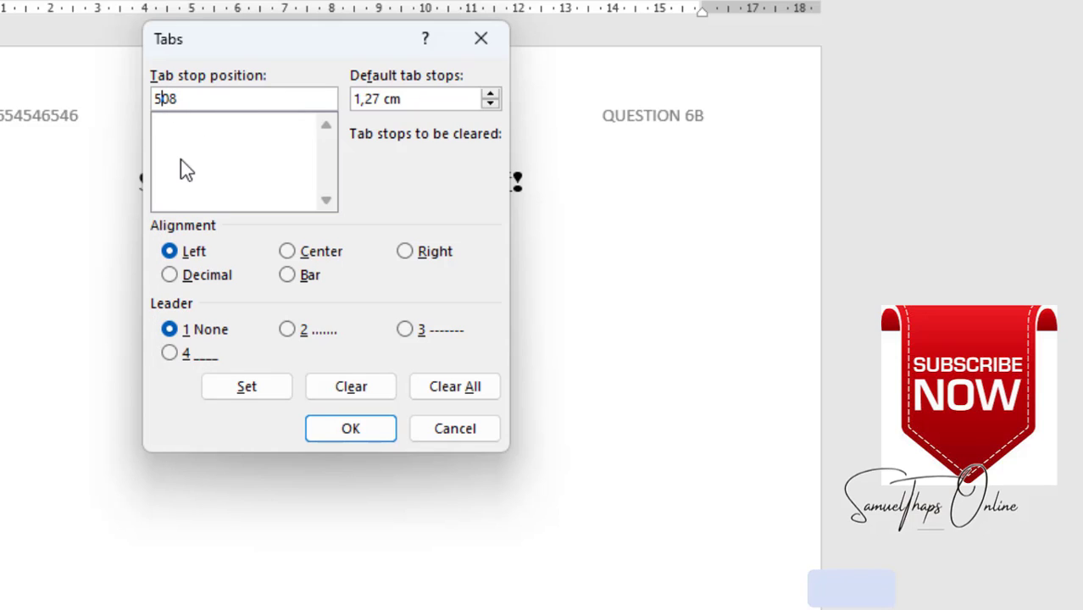
text(,)
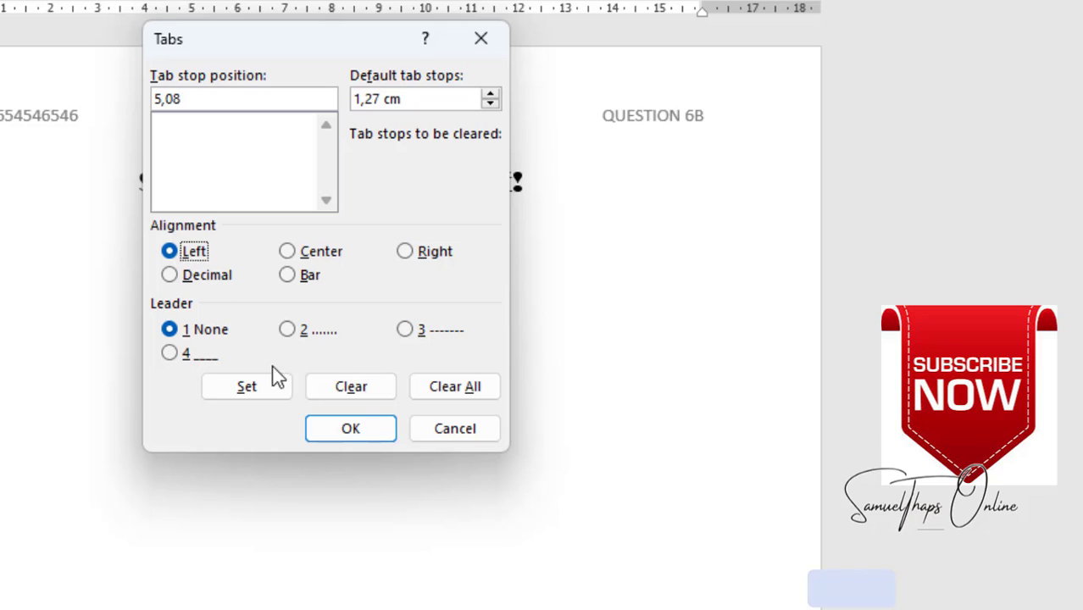
click(255, 389)
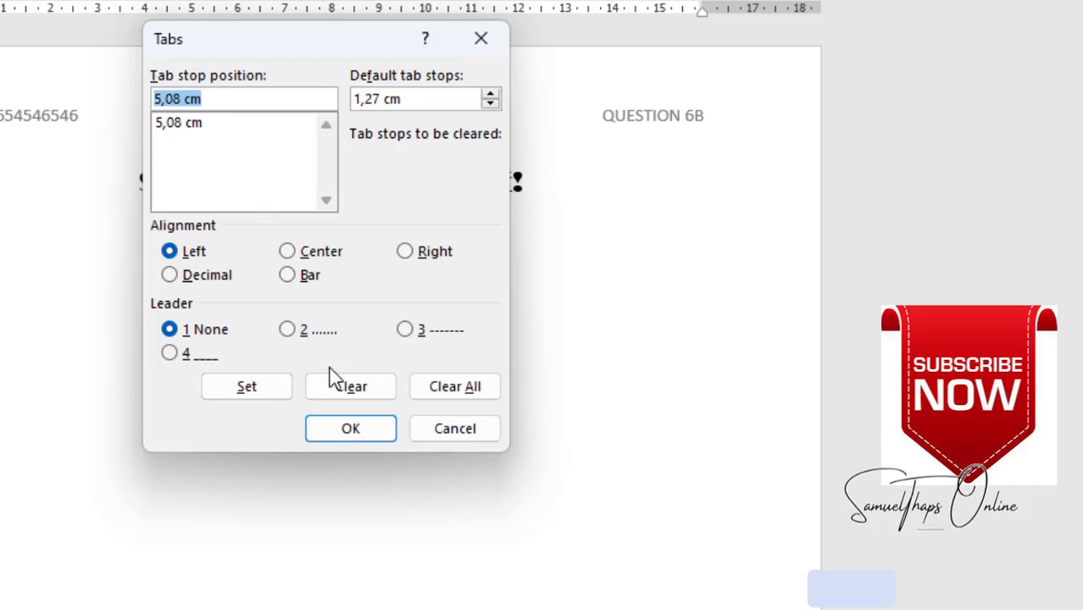
click(351, 432)
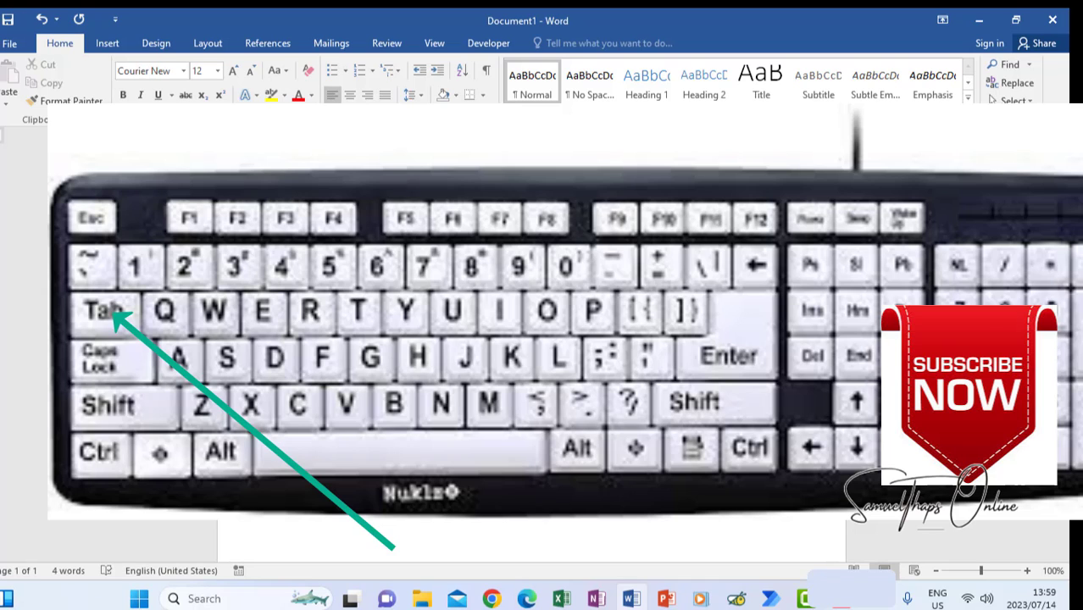
- Type the organisation name 'Centre for Deases Control and Prevention' at the tab stop
text(ol and P)
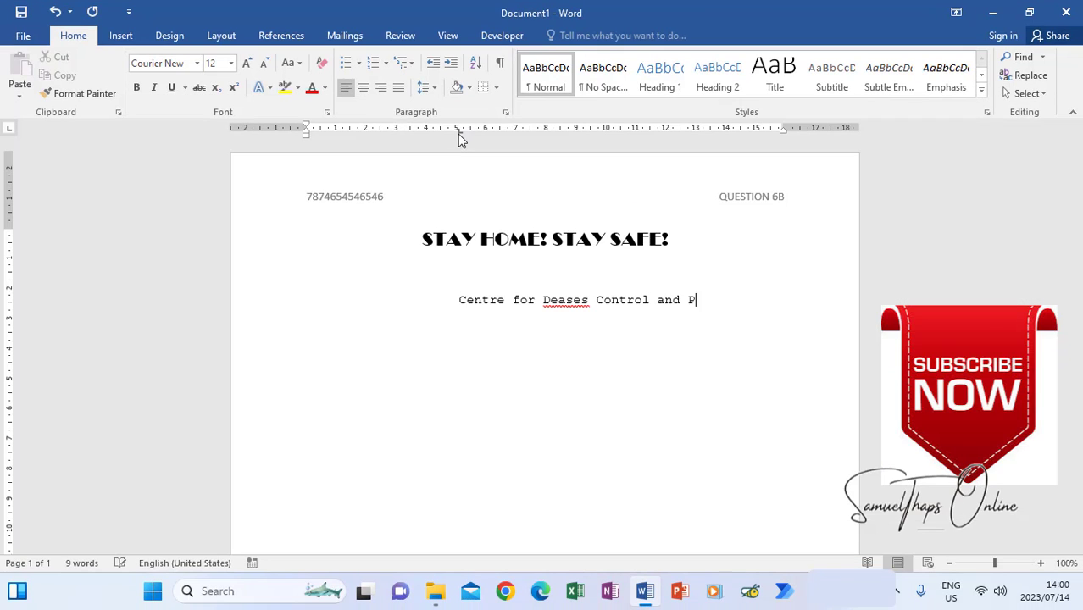
text(revention)
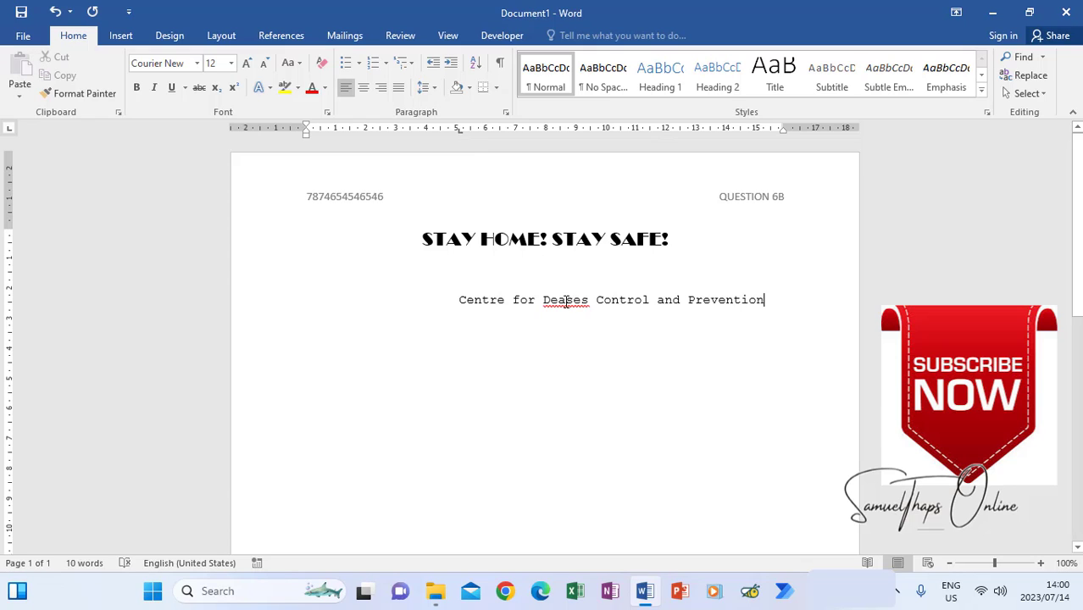
- Correct 'Deases' to 'Diseases' and add the tab-indented address line PO BOX 154
double_click(568, 302)
text(Diseas)
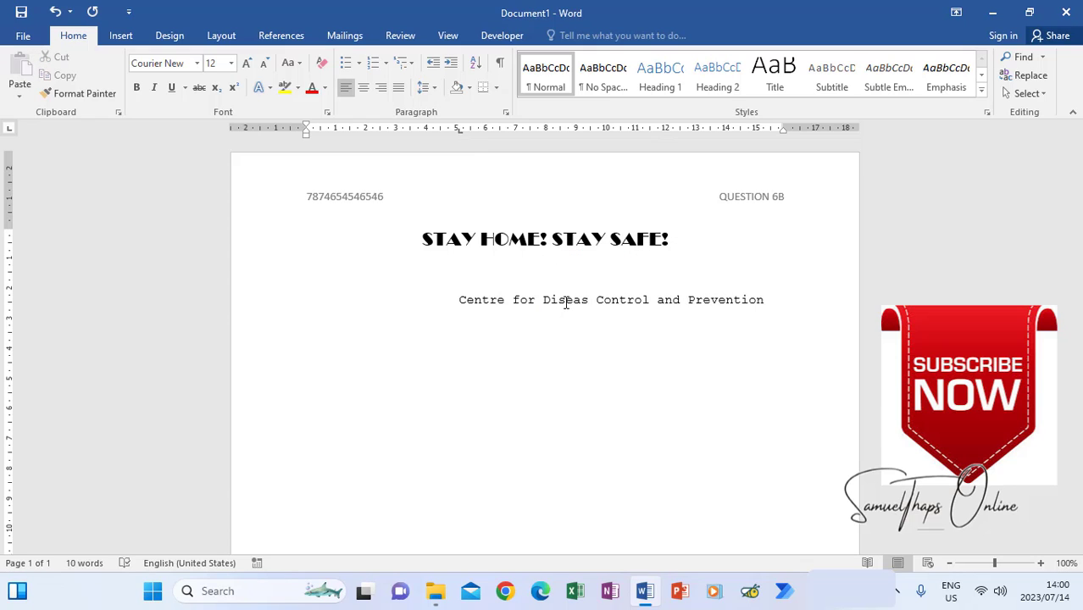
text(es)
click(790, 299)
key(Return)
key(Tab)
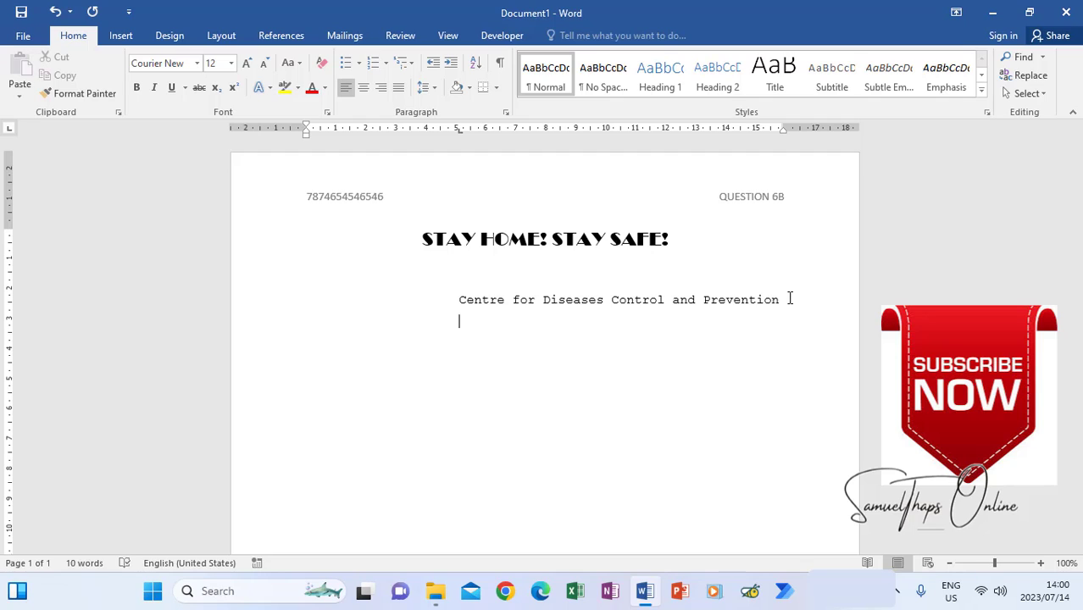
text(PO BOX 154)
- Add the tab-indented Randburg and 1700 lines, then type The Premier below
key(Return)
key(Tab)
text(Randburg)
key(Return)
key(Tab)
text(1700     )
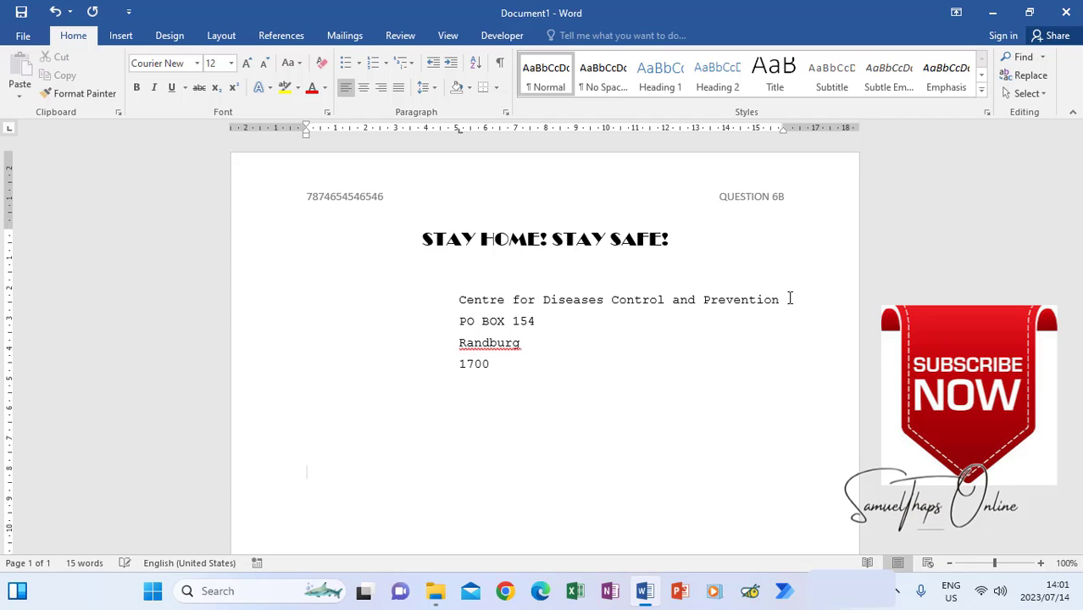
text(The Premier)
key(Return)
key(Return)
key(Return)
key(Return)
- Type 'Dear' and the subject line 'RE:INVITATION TO A ZOOM CONFERENCE MEETING FOR COVID-19 AWARENESS'
key(Return)
text(Dear)
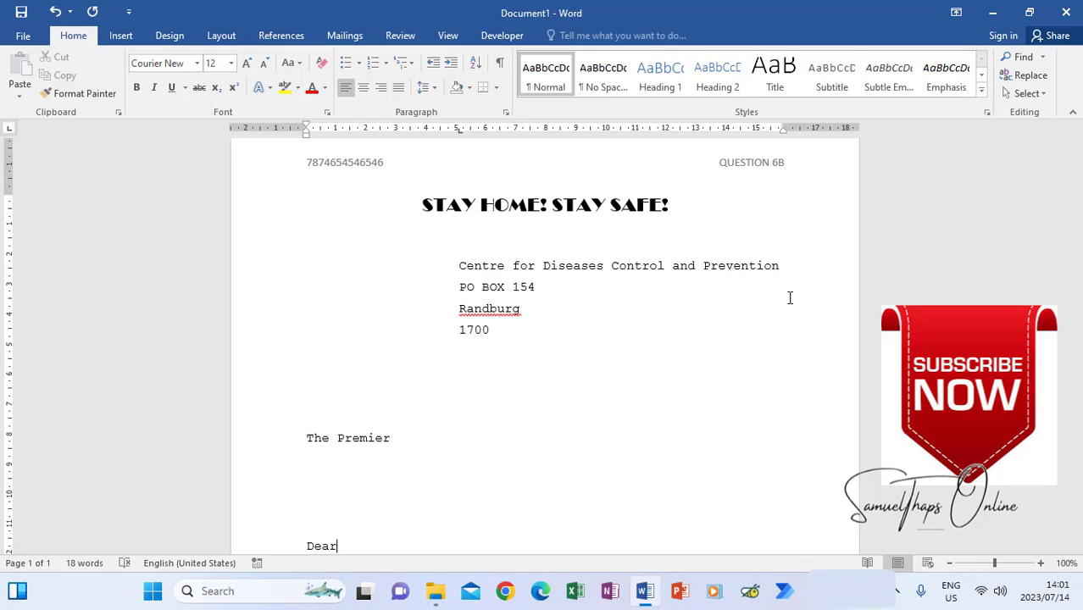
key(Return)
key(Return)
text(RE:)
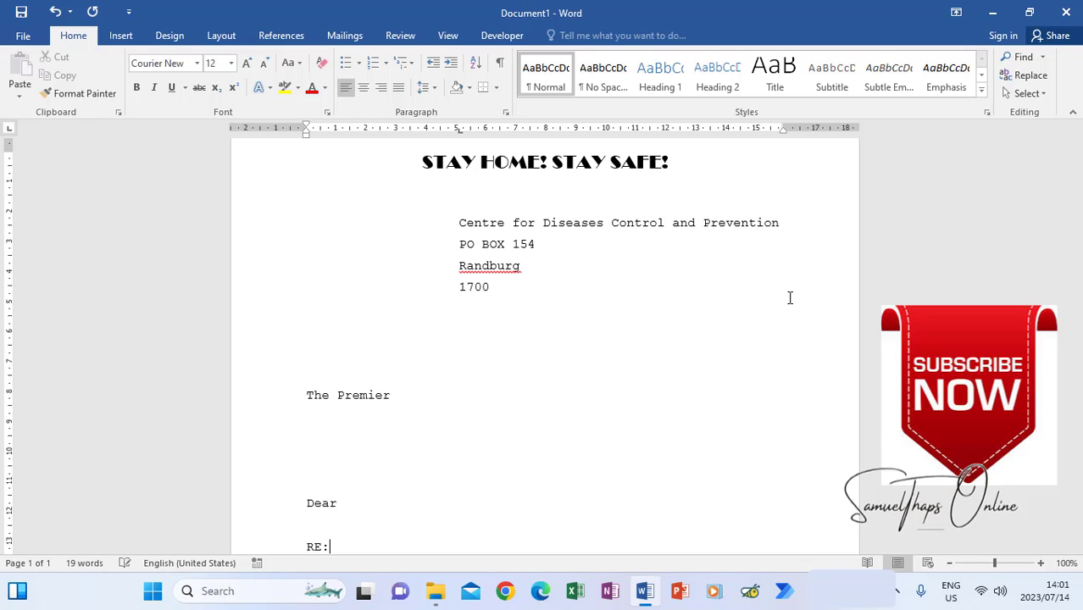
text(INVITATION TO)
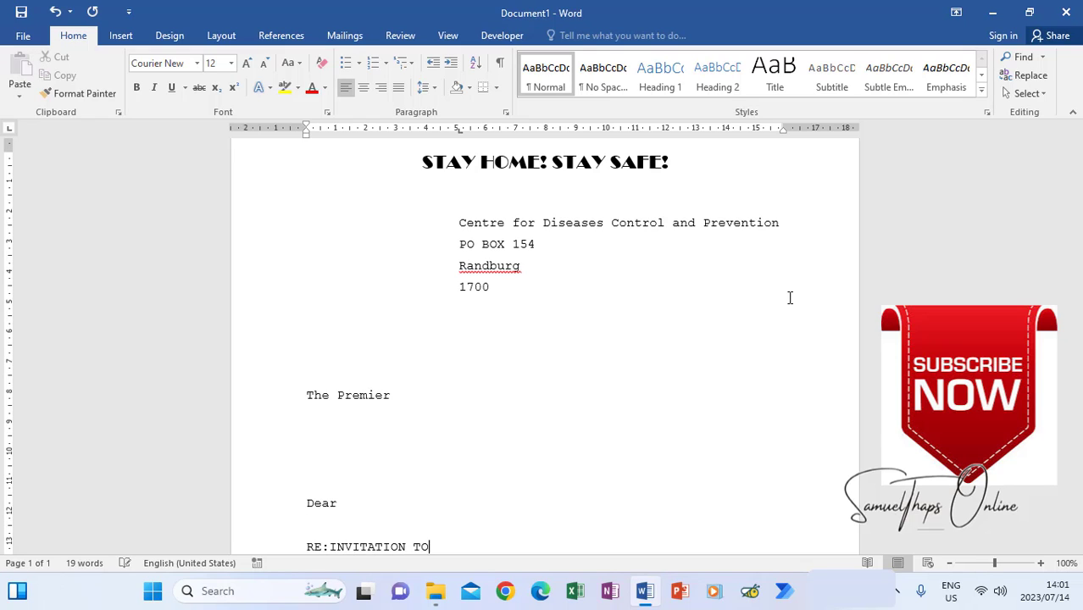
scroll(616, 430, down, 2)
scroll(616, 431, down, 1)
text(A ZOOM )
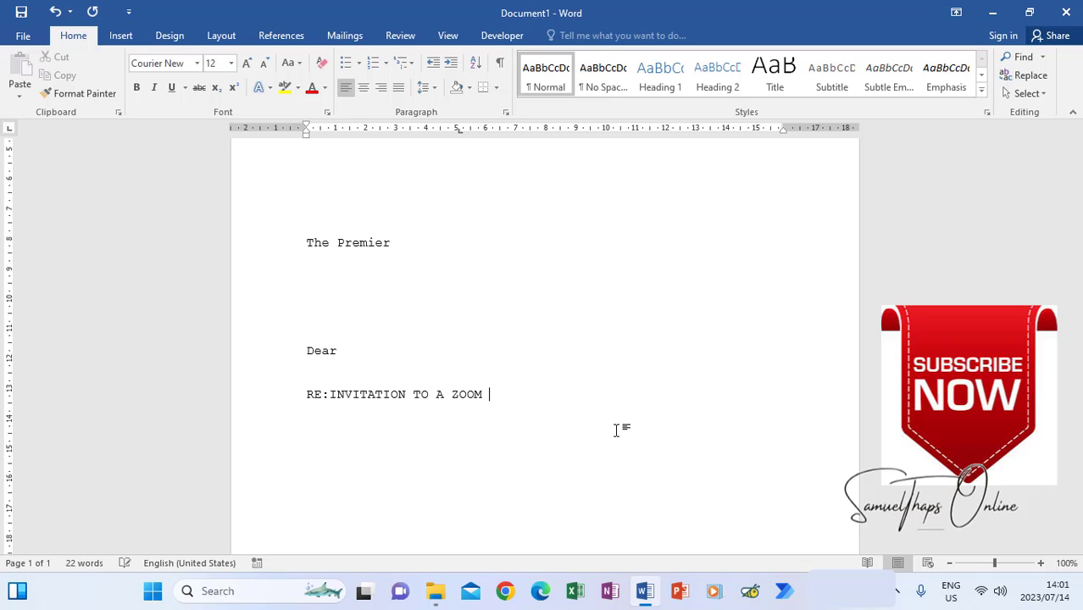
text(CONFERENCE MEETING FOR COVIS)
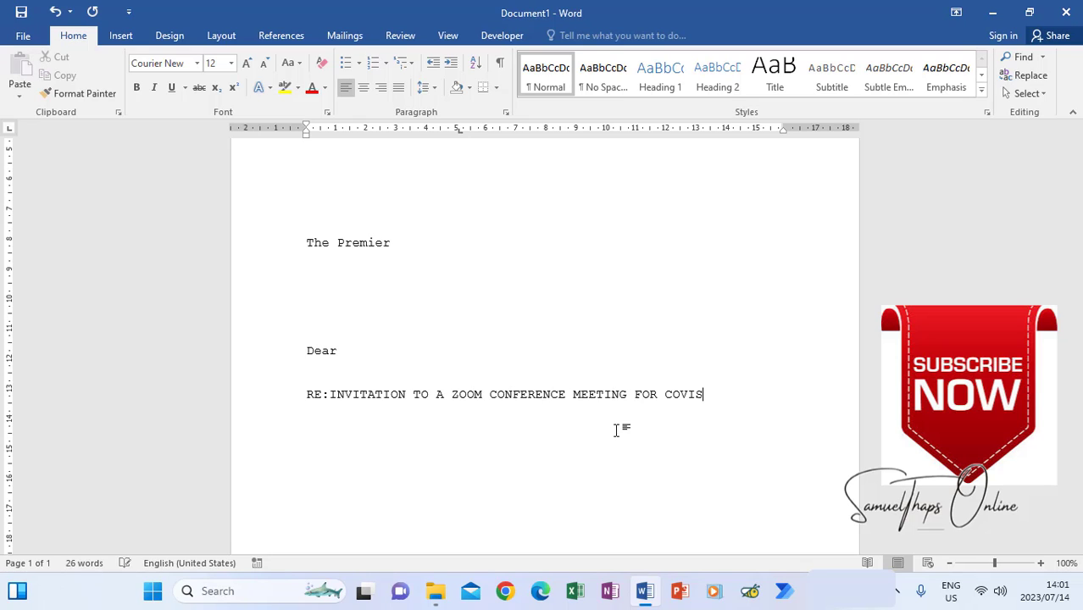
key(BackSpace)
text(D-19 AWARE)
text(NESSAs th)
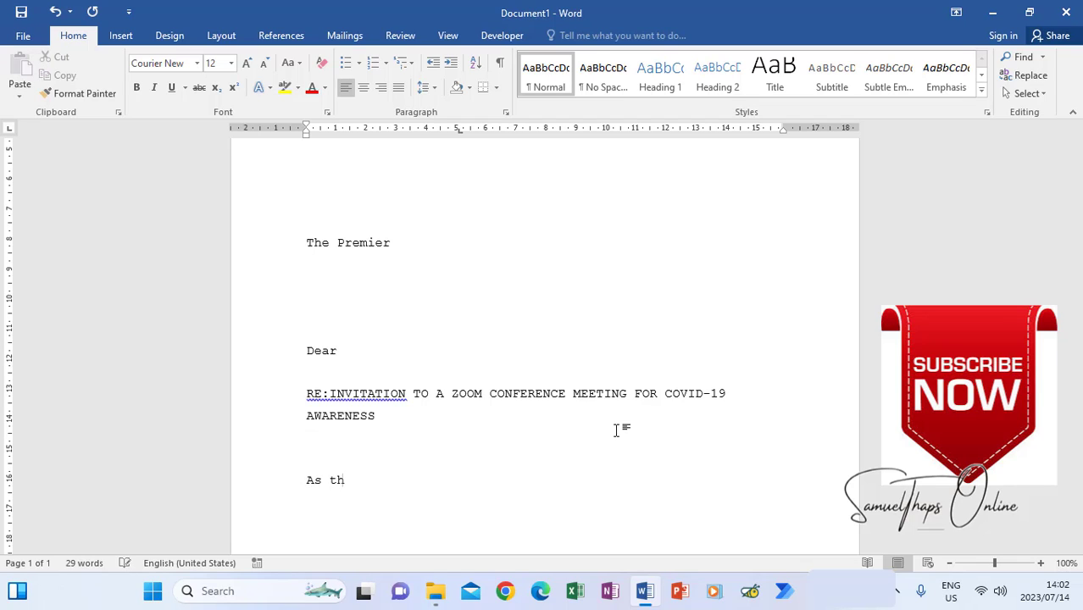
text(e committee for the Centre)
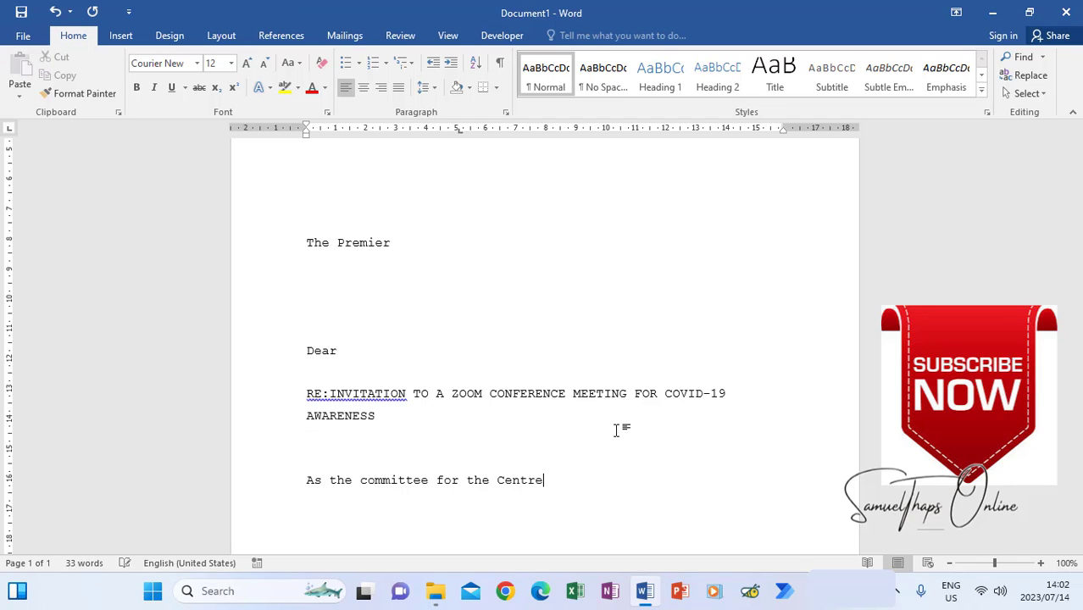
text( for Diseases Contro)
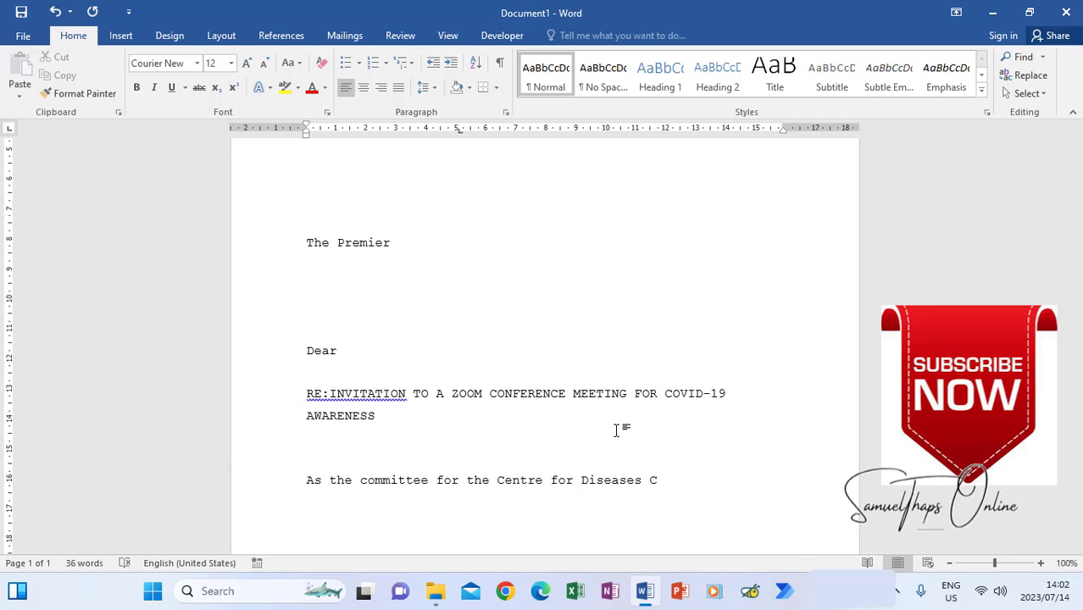
- Write the opening paragraph inviting the recipient to the Zoom video conference meeting
key(BackSpace)
key(BackSpace)
text(rol and Prevention)
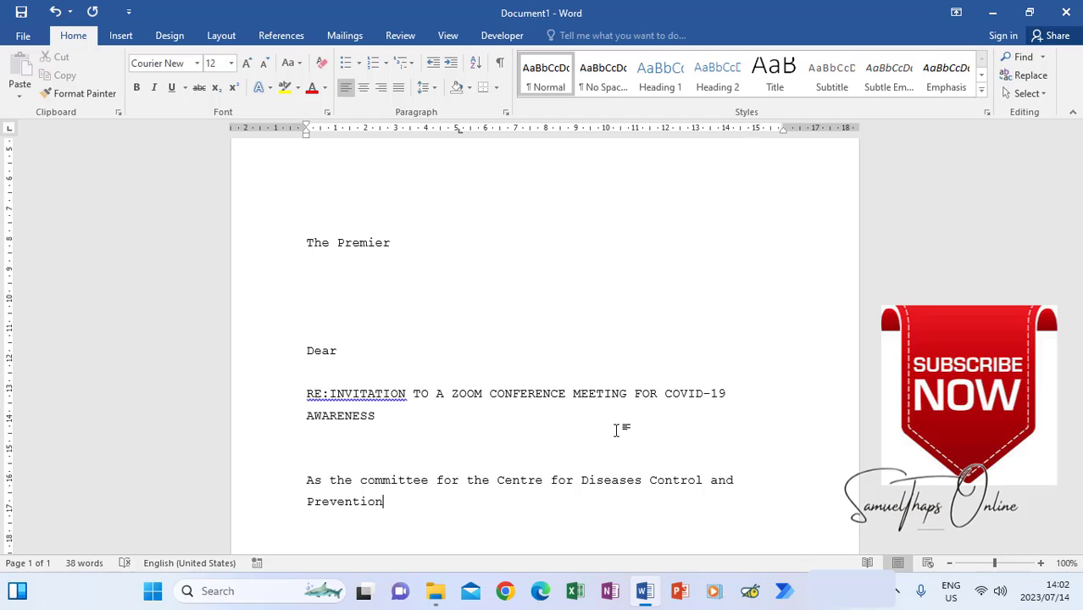
text(, we hereby in)
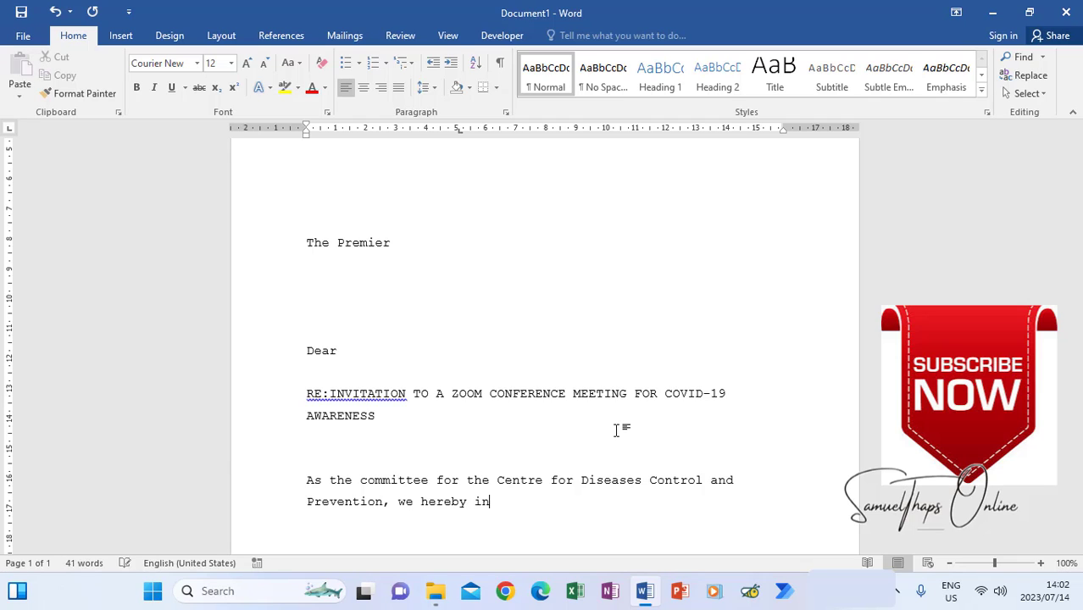
text(vite you to a Zoom meetin)
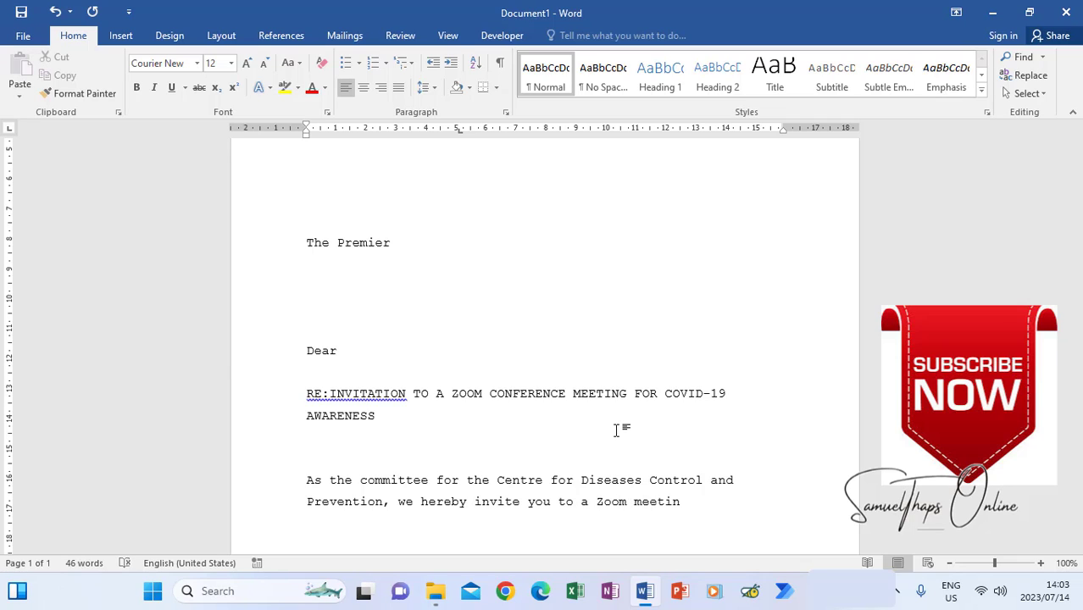
text(g, where more precaut)
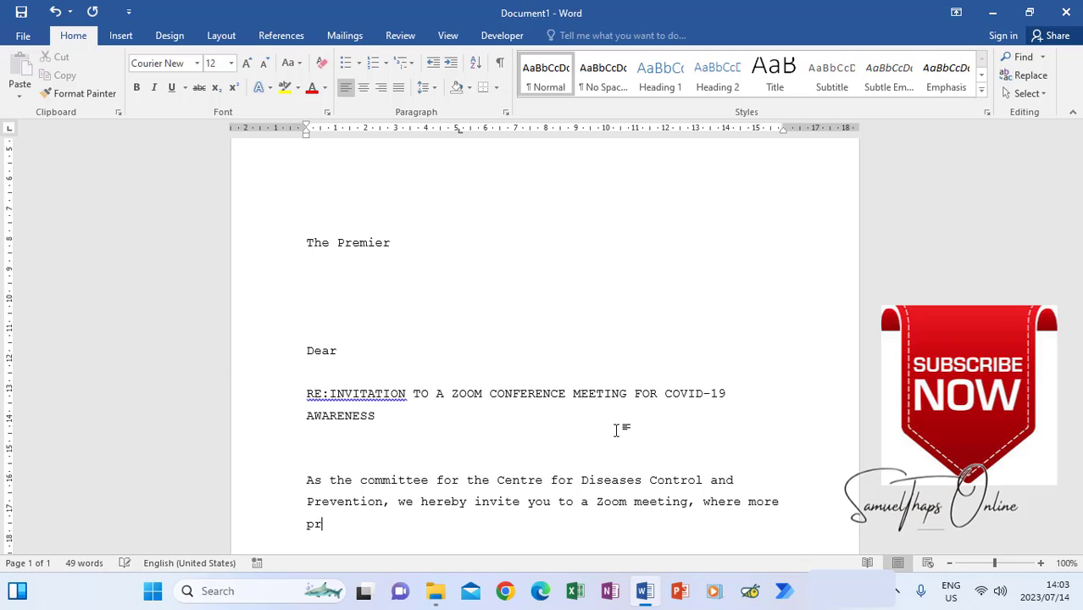
text(ionary measures)
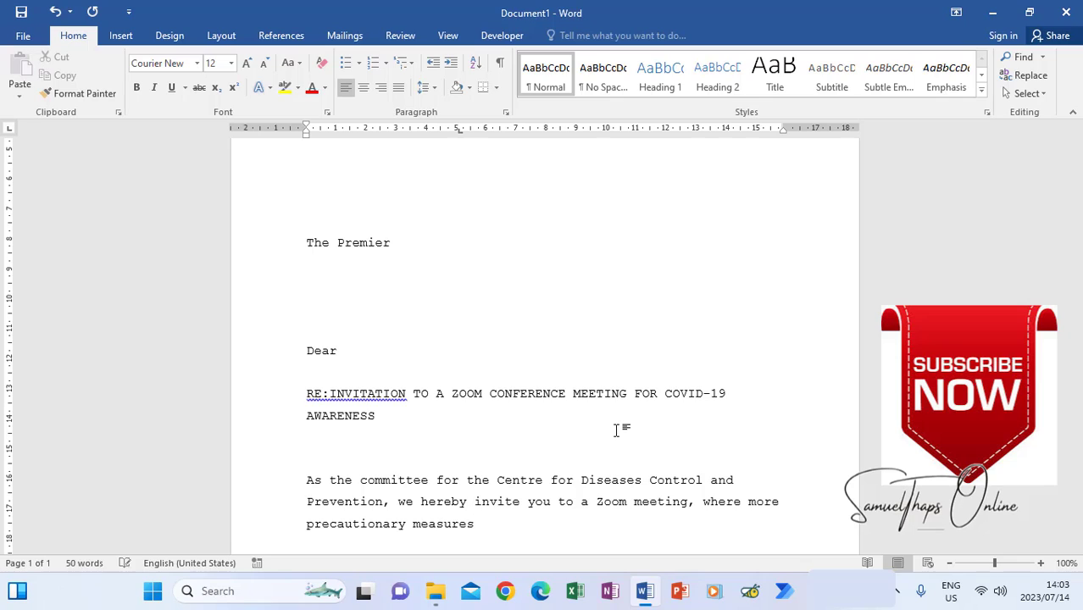
text( for COVID-19 pre)
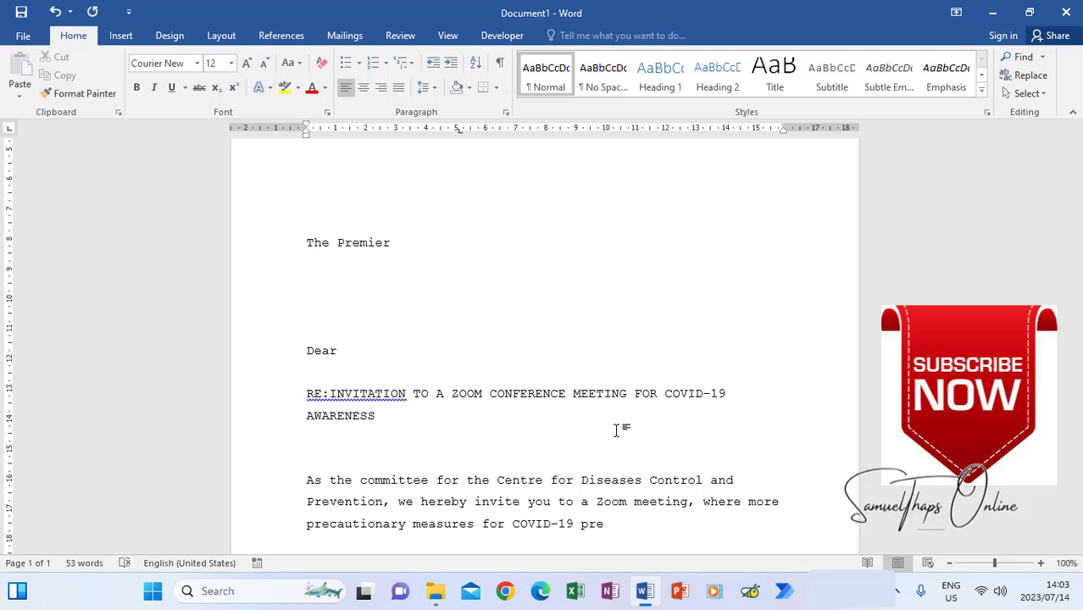
text(vention will be discusse)
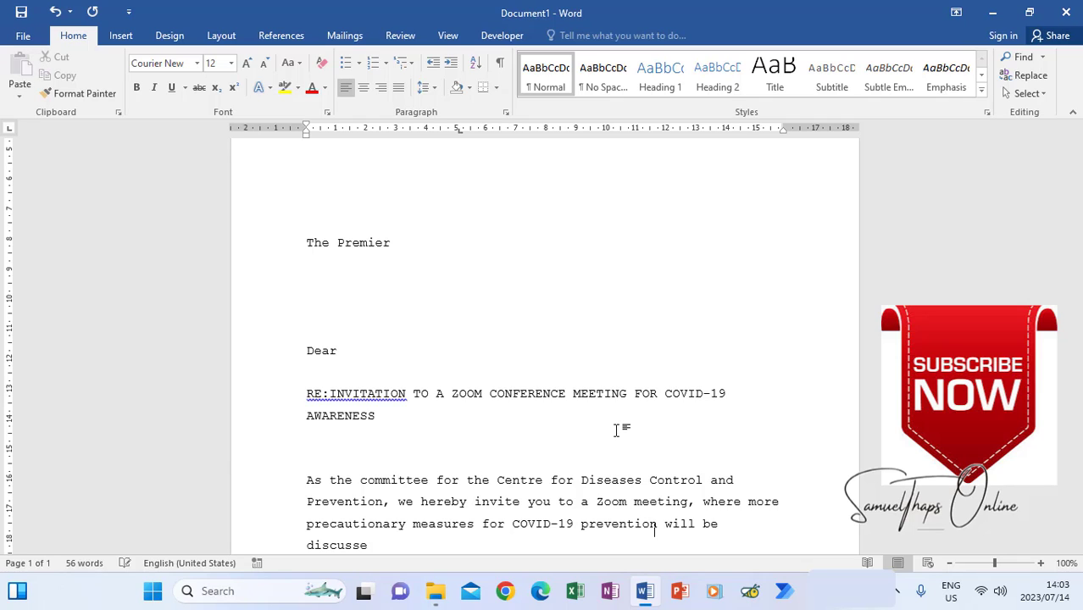
text(d to ensure that t)
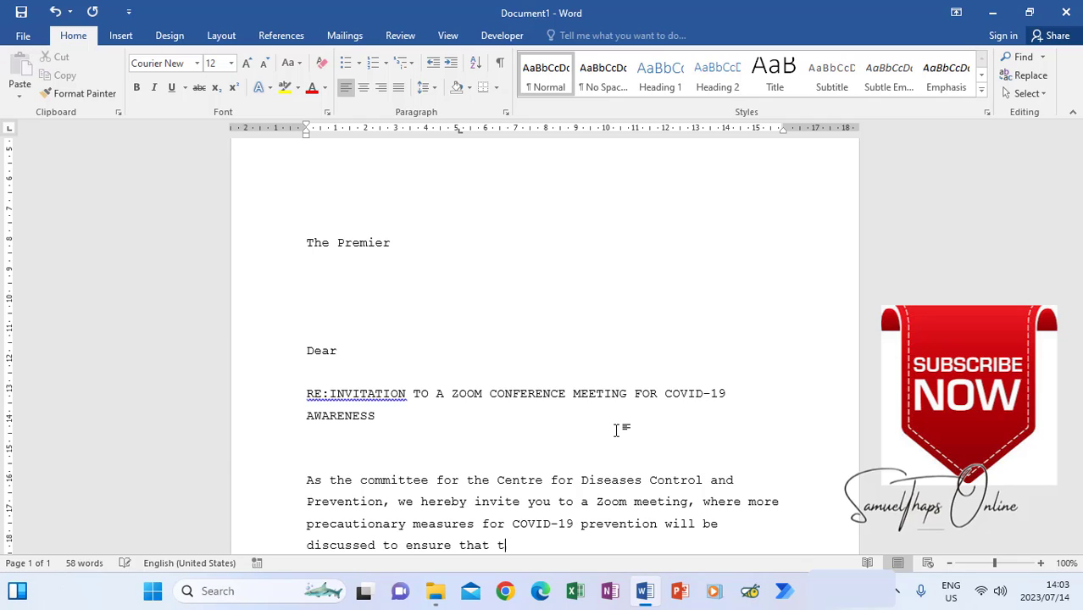
text(he curve is flattened.)
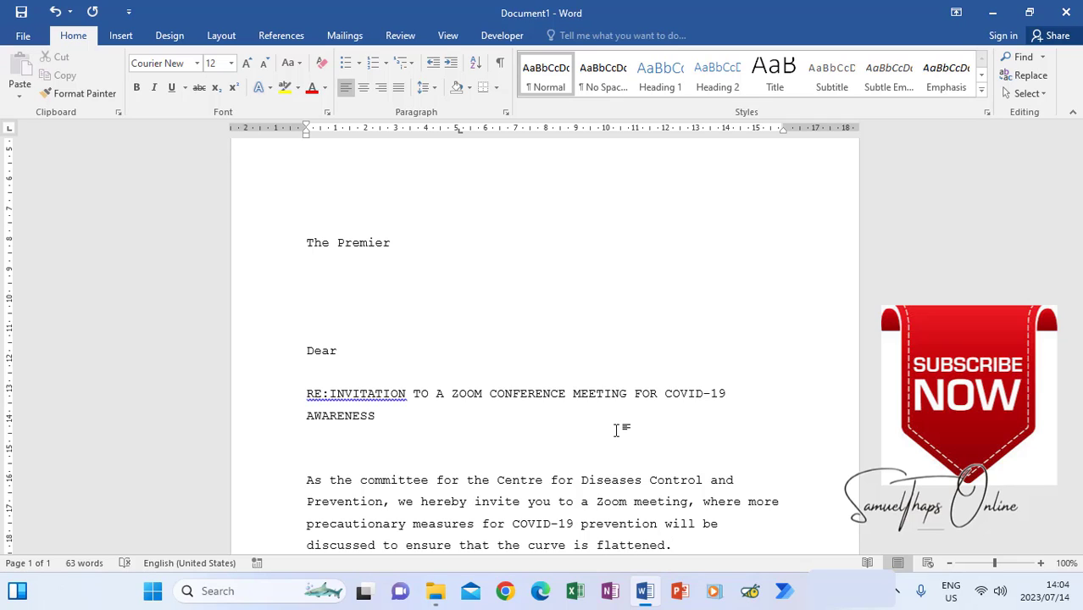
text( The meeting w)
text(ill be held at)
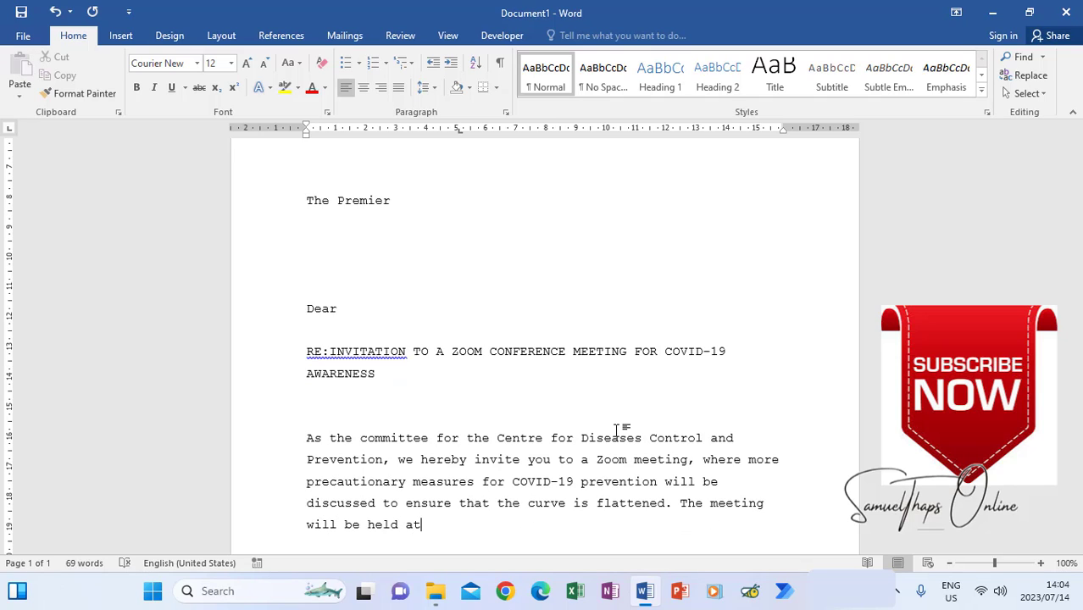
text(  in , over a video conference call. The t)
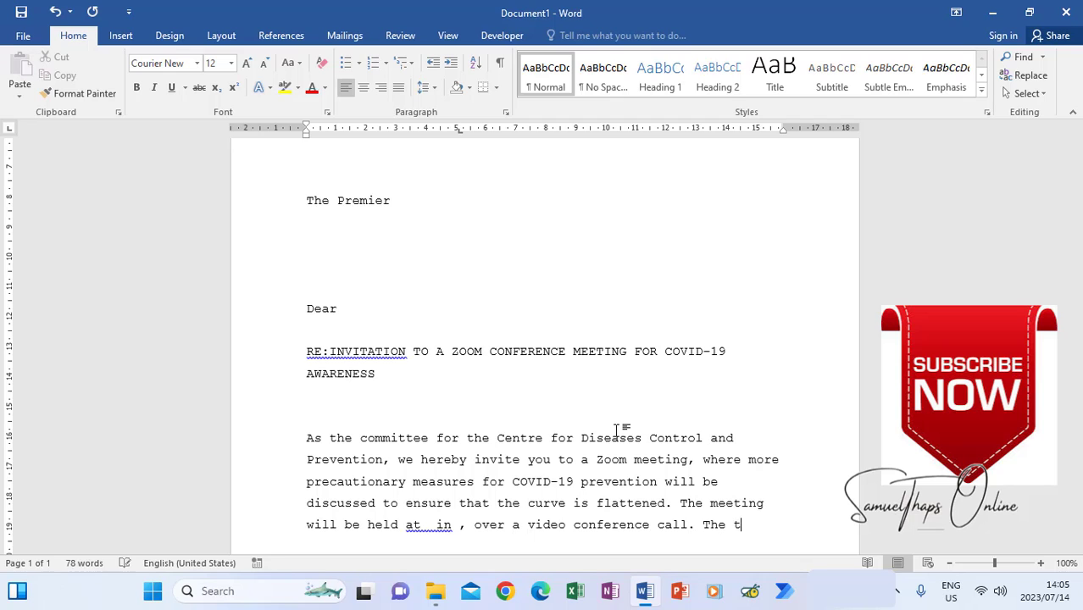
text(ime allocated for the meeting )
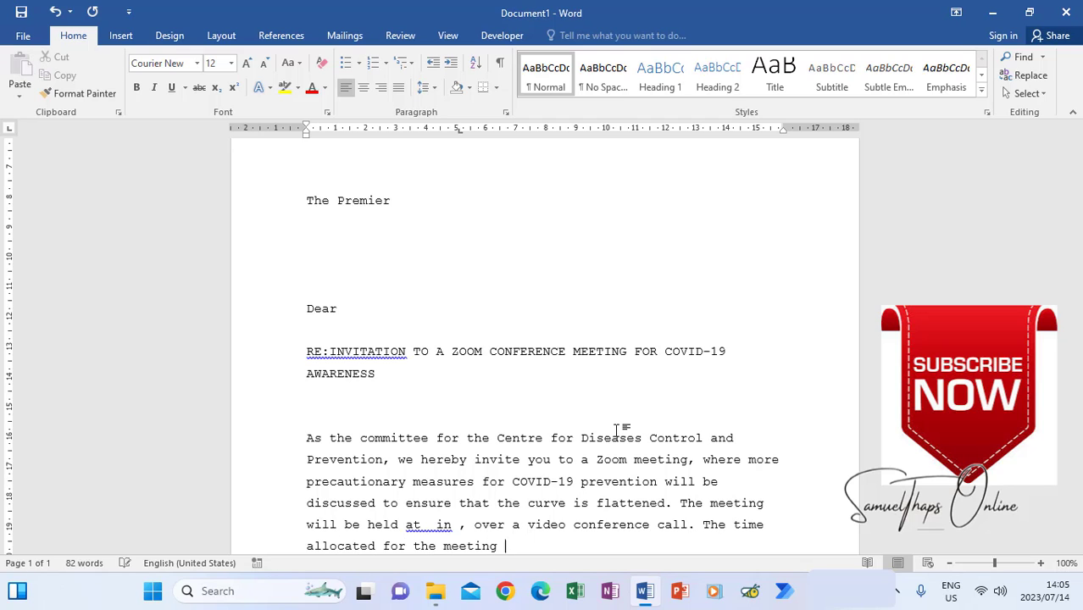
text(is  .)
key(Return)
key(Return)
- Add the 'If, for any reason you cannot attend' paragraph and the Regards, Secretary sign-off
text(If)
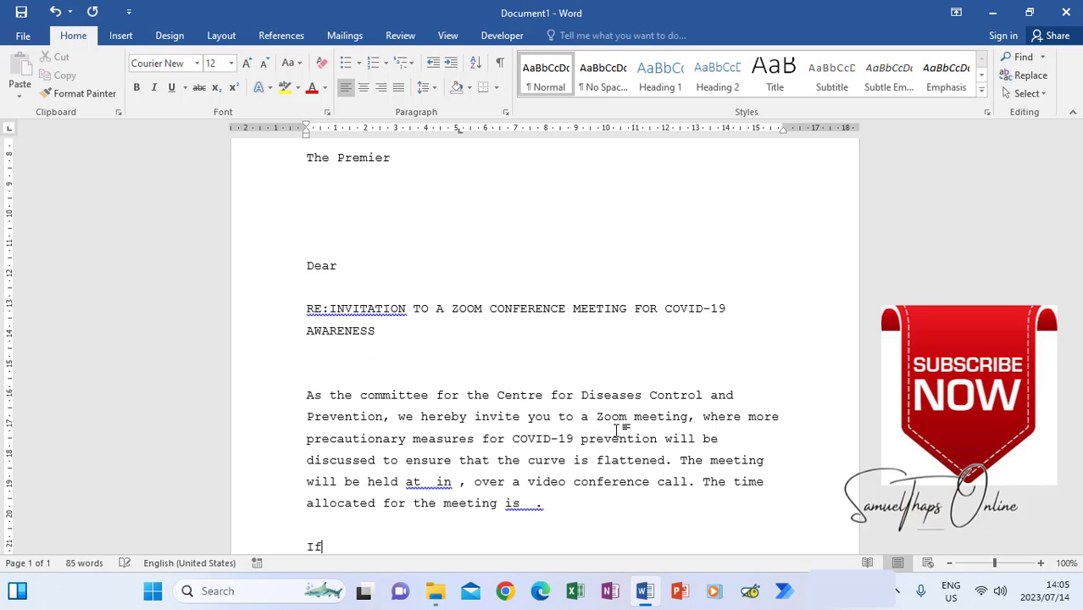
text(, for any reason you cannot atte)
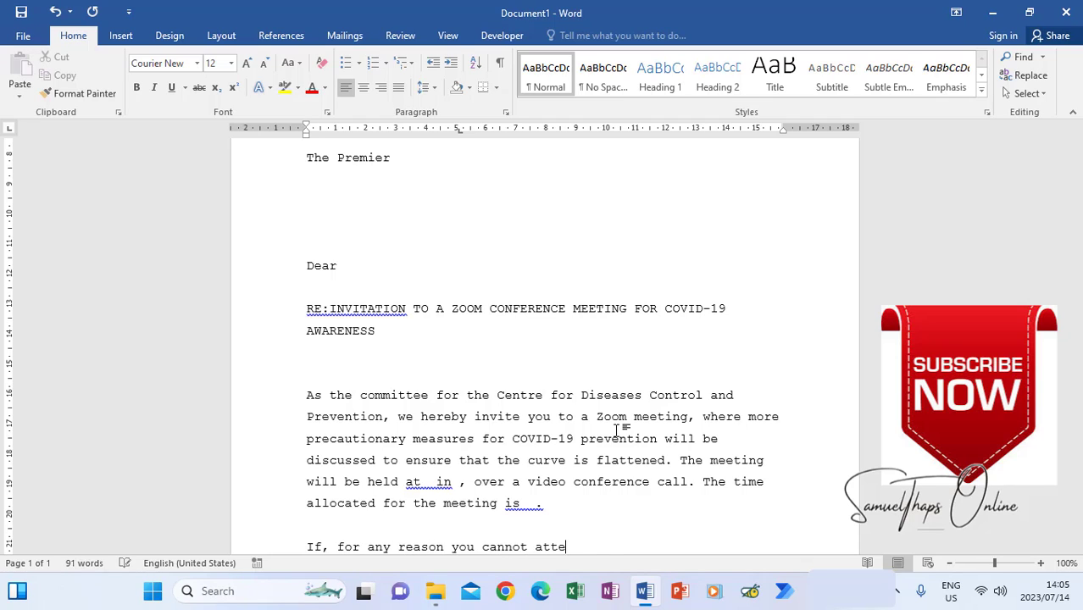
text(nd the meeting, please)
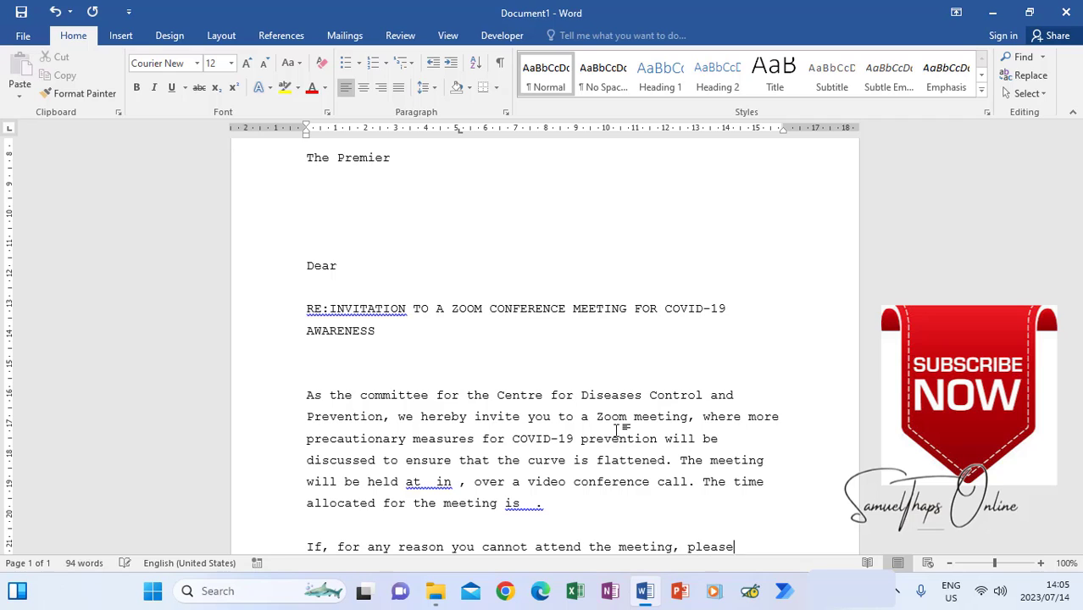
text( do not hesitate to ca)
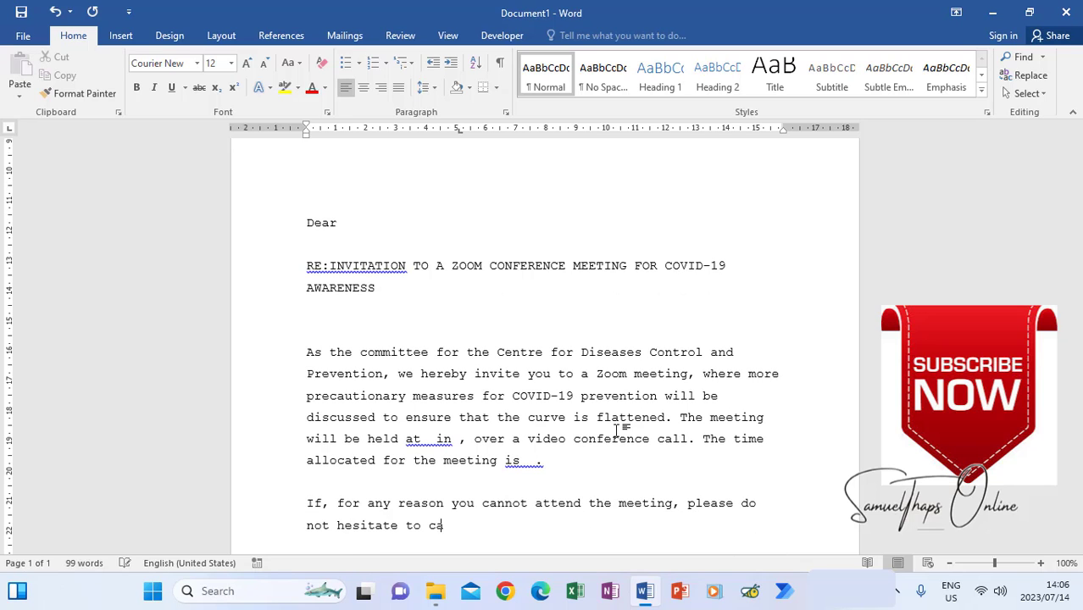
text(ll the office.)
key(Return)
key(Return)
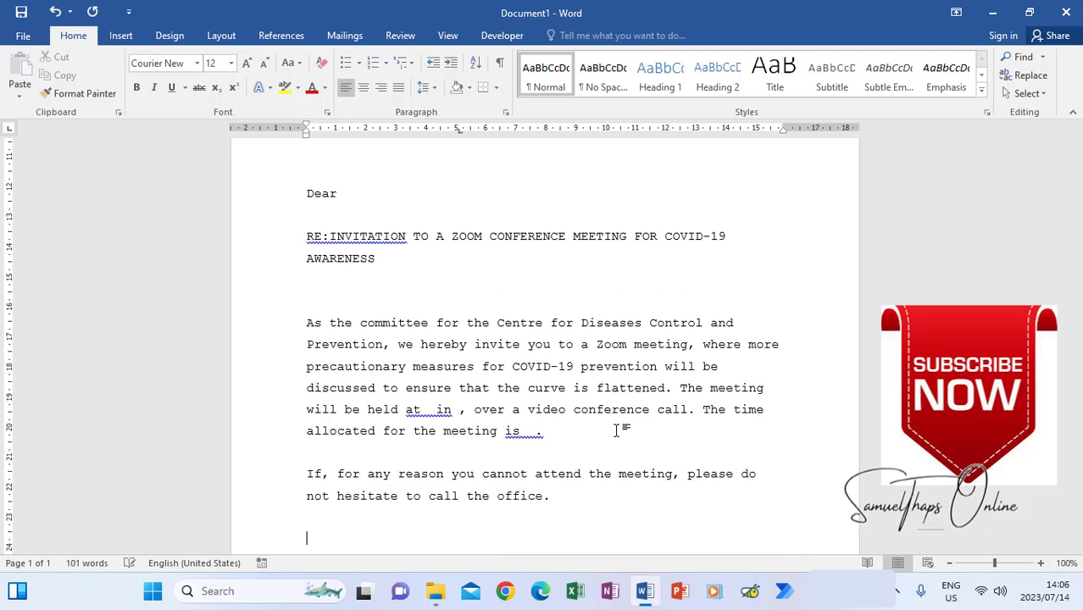
text(Regards)
key(ctrl+Return)
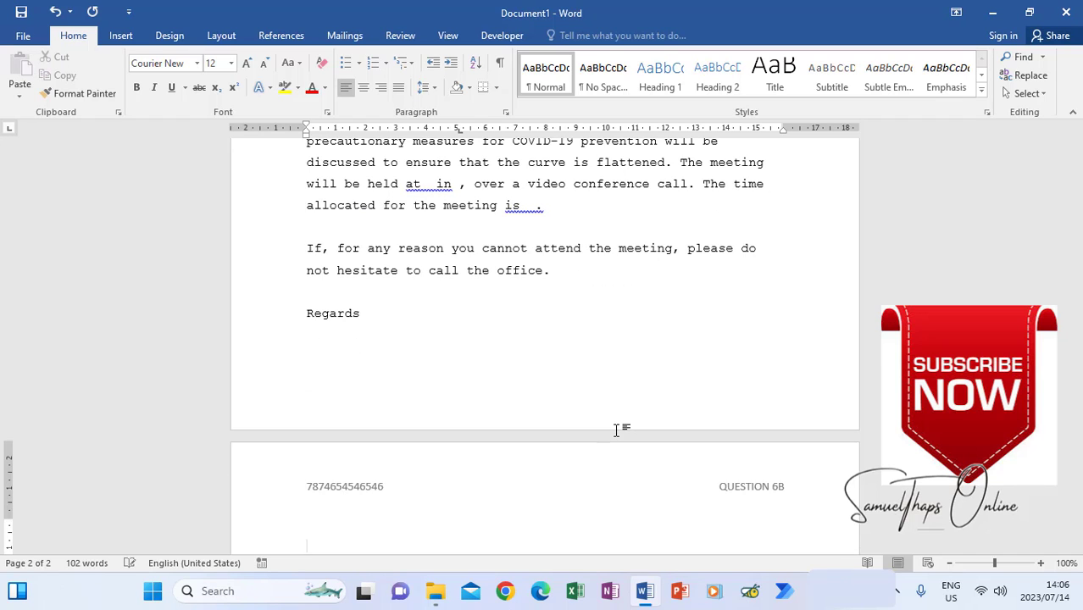
text(Secretary)
key(ctrl+Home)
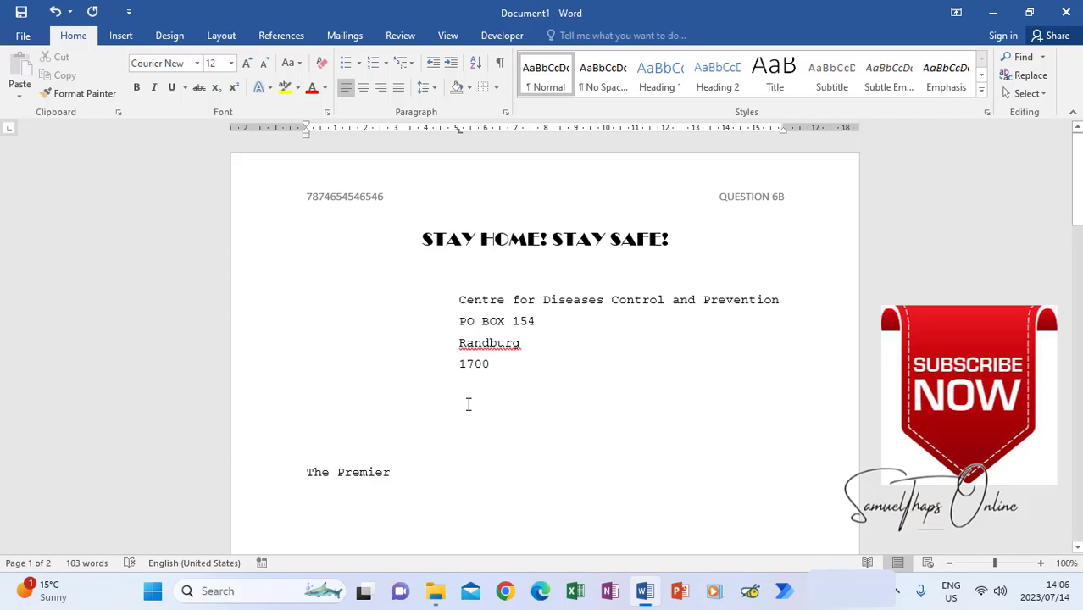
- Set 1.0 line spacing on the four sender address lines and the invitation paragraph
scroll(469, 420, down, 2)
scroll(469, 420, up, 2)
drag(457, 303, 521, 362)
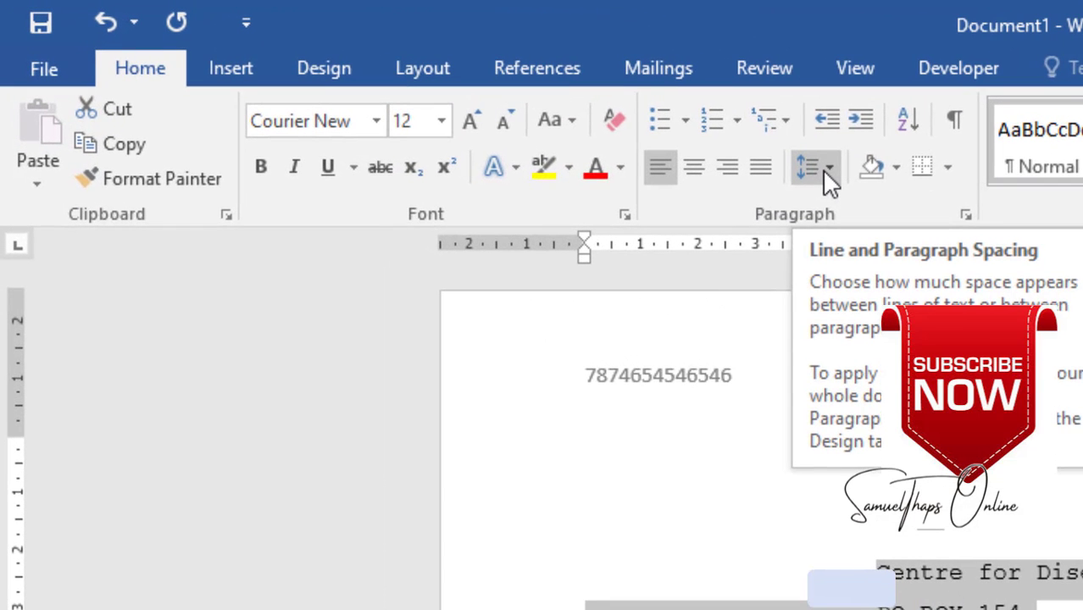
click(519, 107)
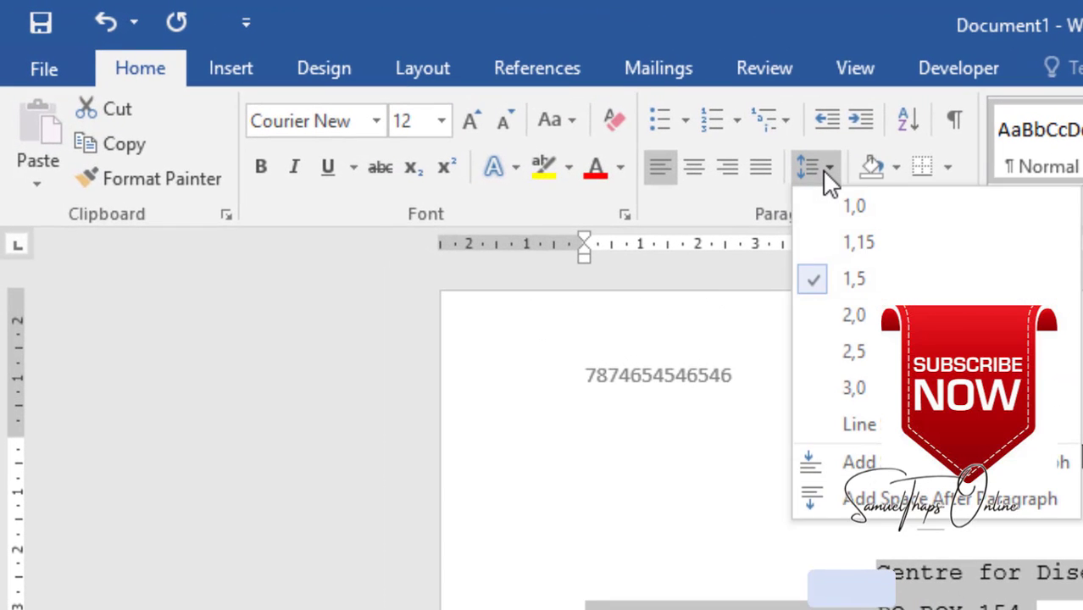
click(857, 207)
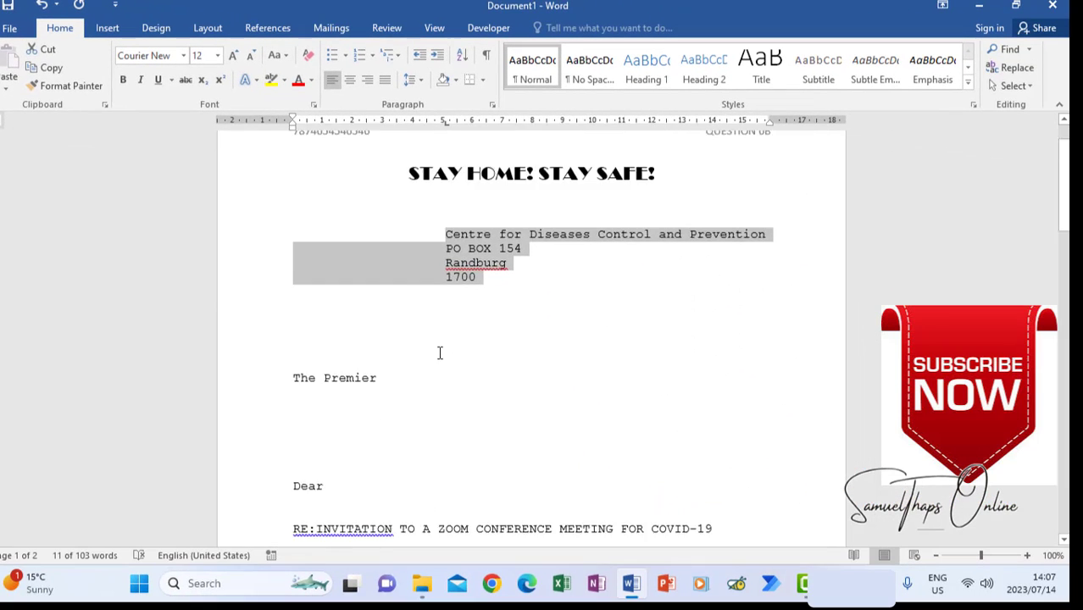
scroll(440, 352, down, 5)
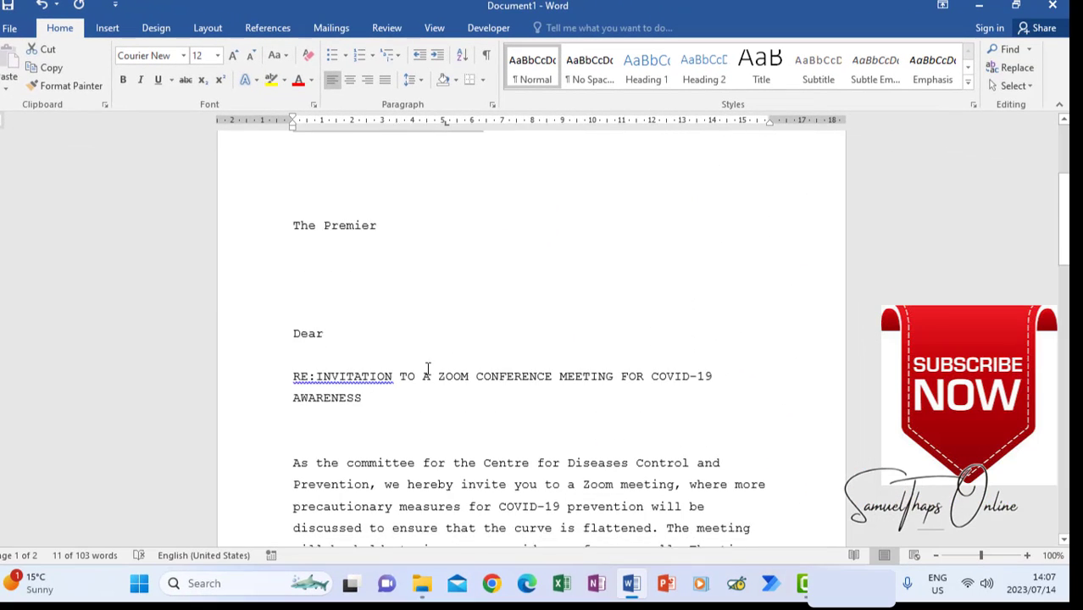
drag(291, 368, 534, 480)
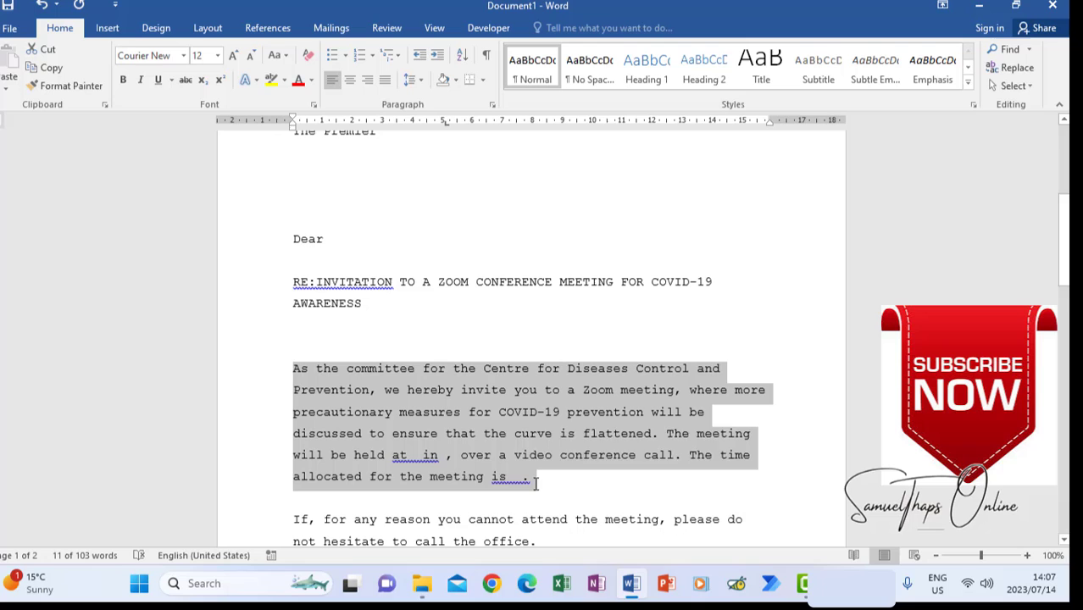
click(421, 85)
- Set 1.0 line spacing on the 'If, for any reason' paragraph
click(437, 118)
scroll(424, 255, down, 2)
drag(294, 362, 544, 385)
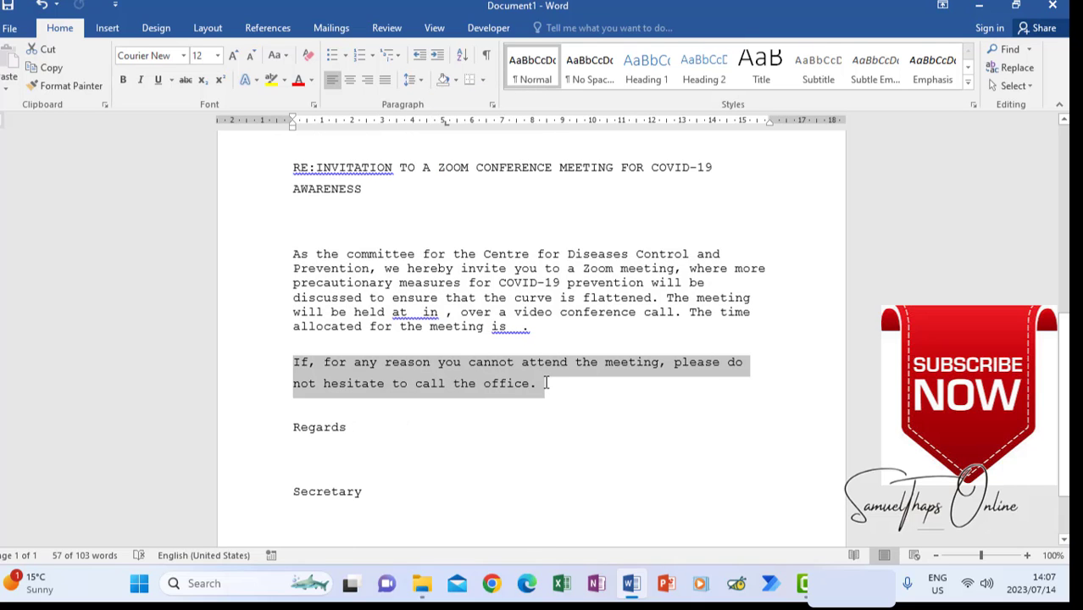
click(415, 81)
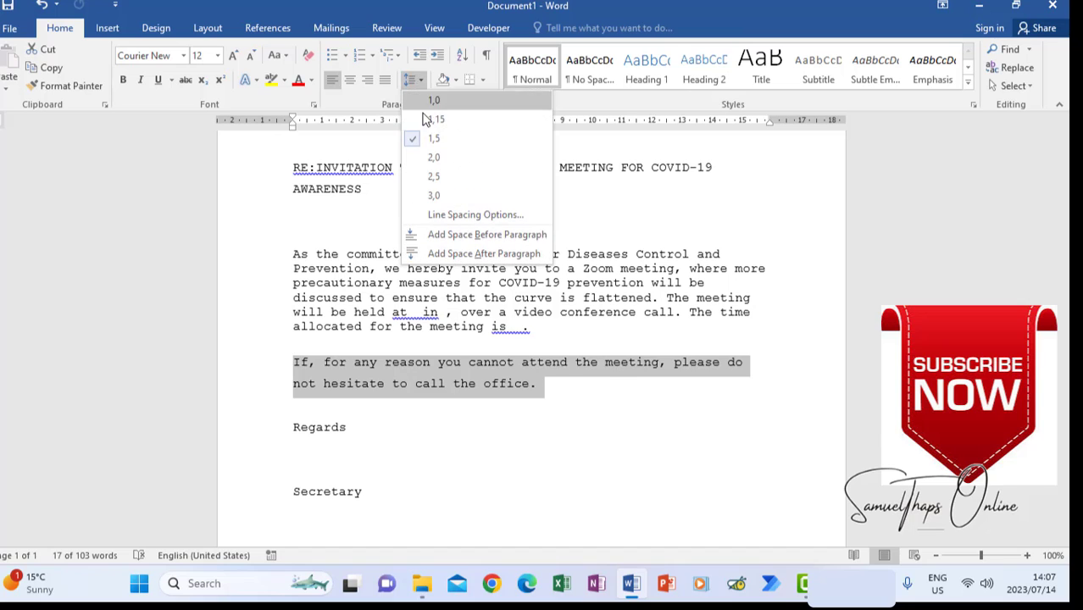
click(429, 102)
scroll(390, 373, down, 2)
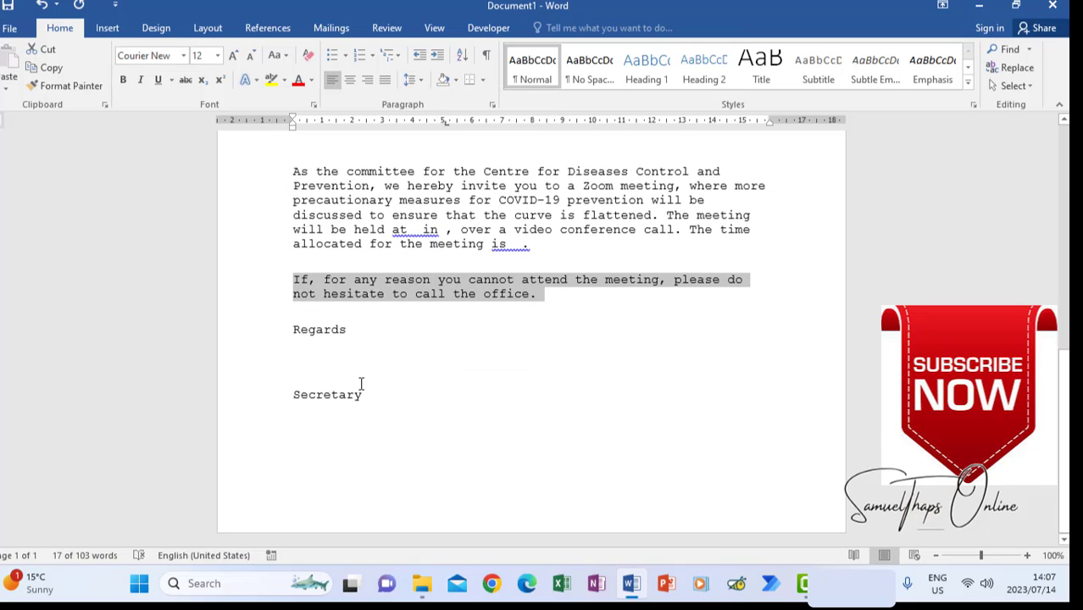
scroll(361, 384, up, 9)
scroll(361, 384, down, 7)
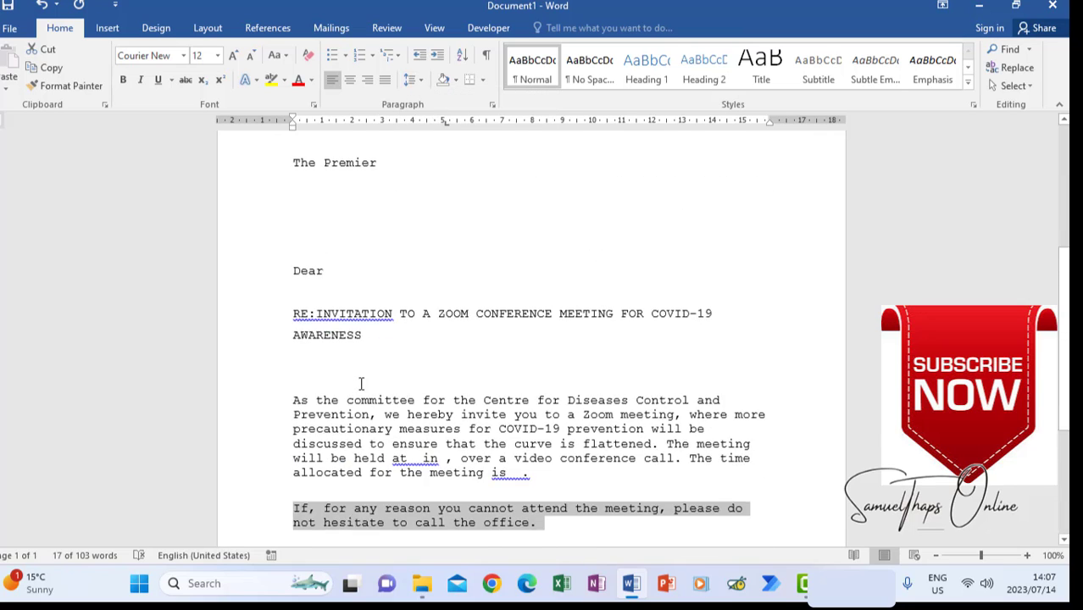
scroll(361, 384, up, 5)
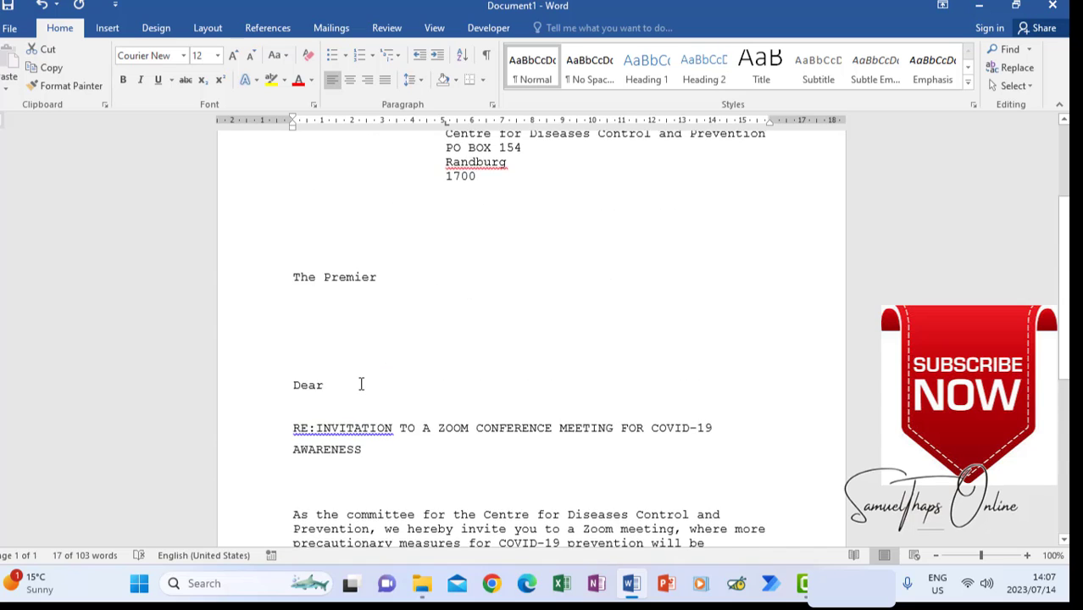
scroll(361, 384, down, 6)
scroll(339, 249, up, 5)
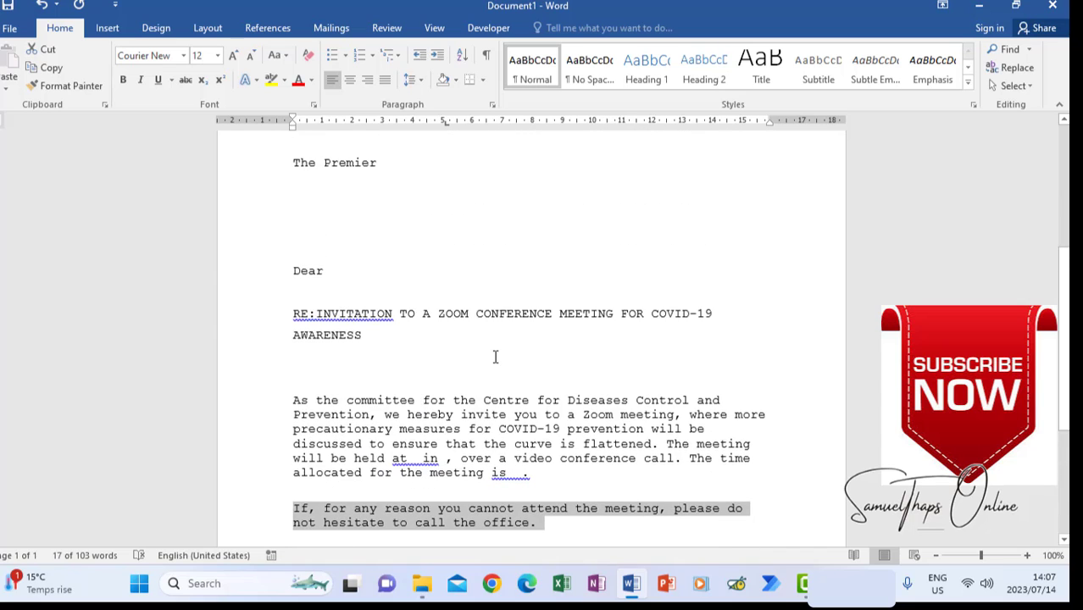
scroll(439, 379, down, 2)
scroll(438, 379, down, 3)
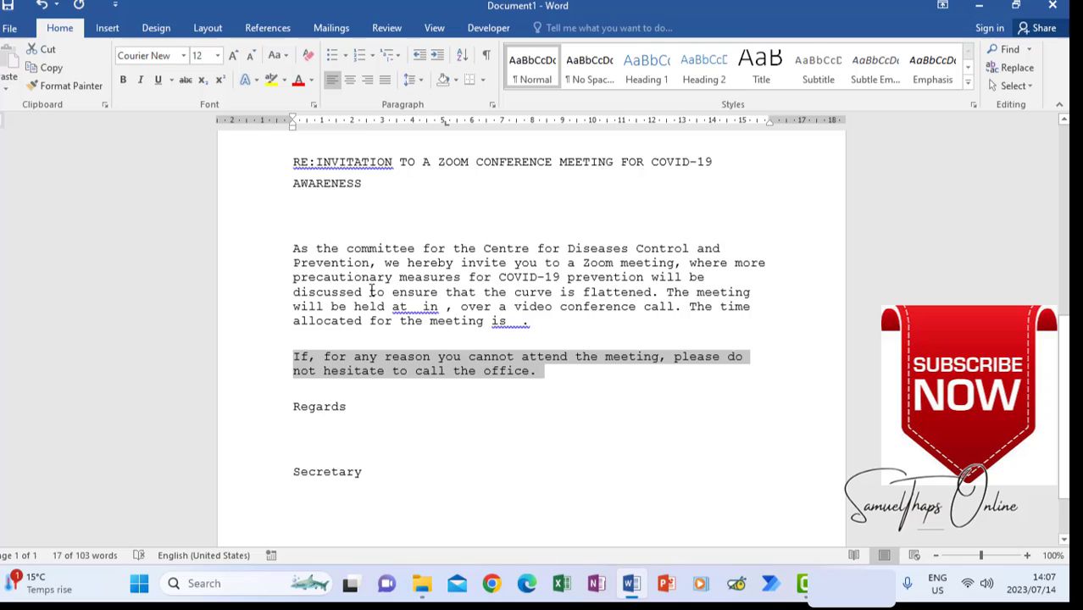
click(381, 184)
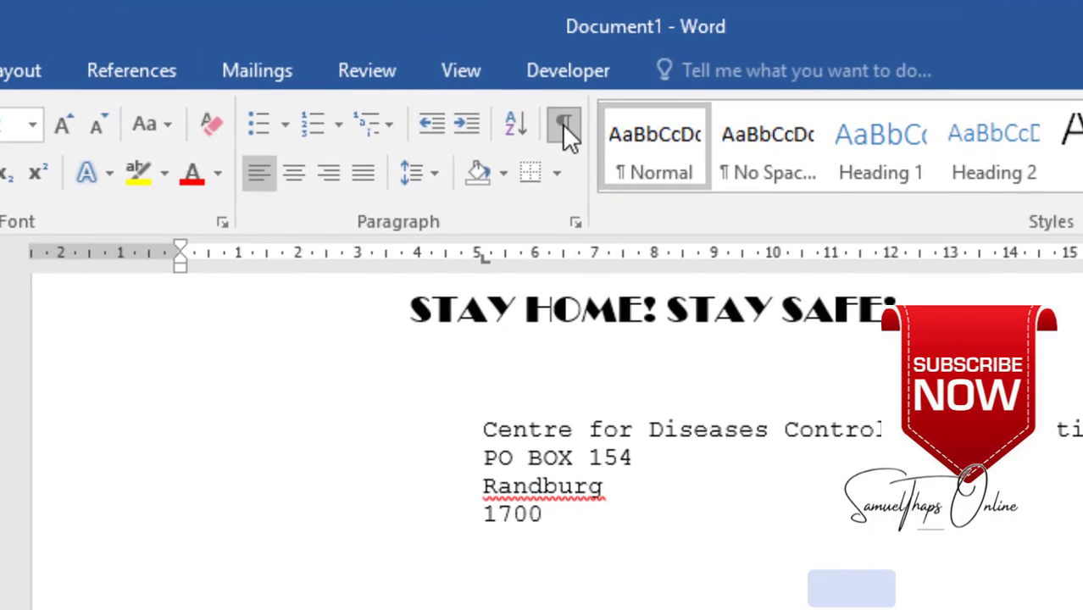
- Show formatting marks and put the cursor on the third empty line below the address
click(562, 123)
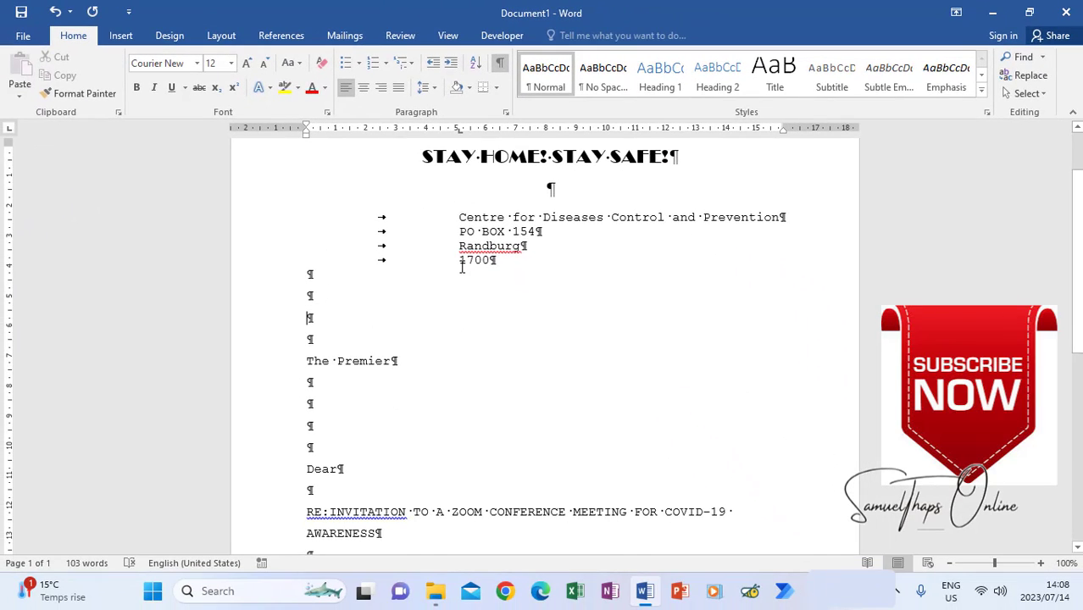
click(313, 278)
click(313, 296)
click(313, 319)
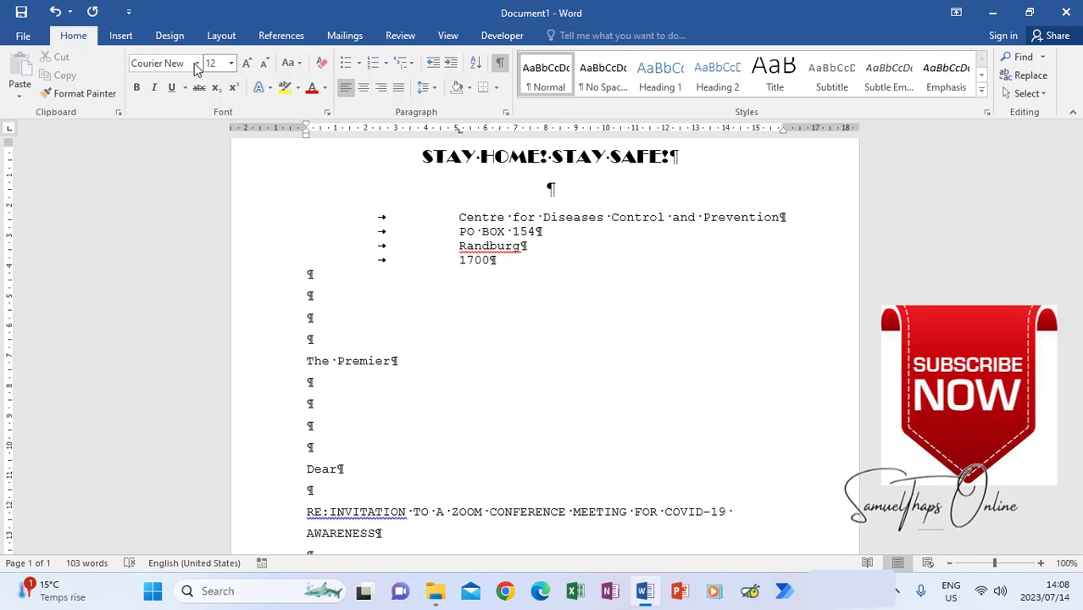
click(121, 34)
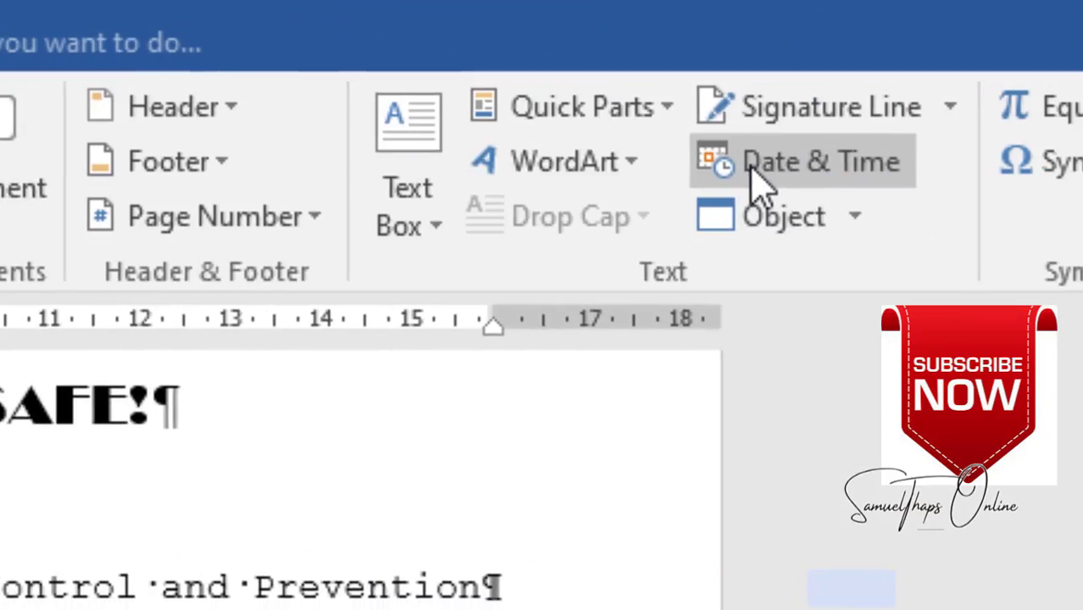
- Insert the date in 7/14/2023 format and add one more blank line beneath it
click(758, 180)
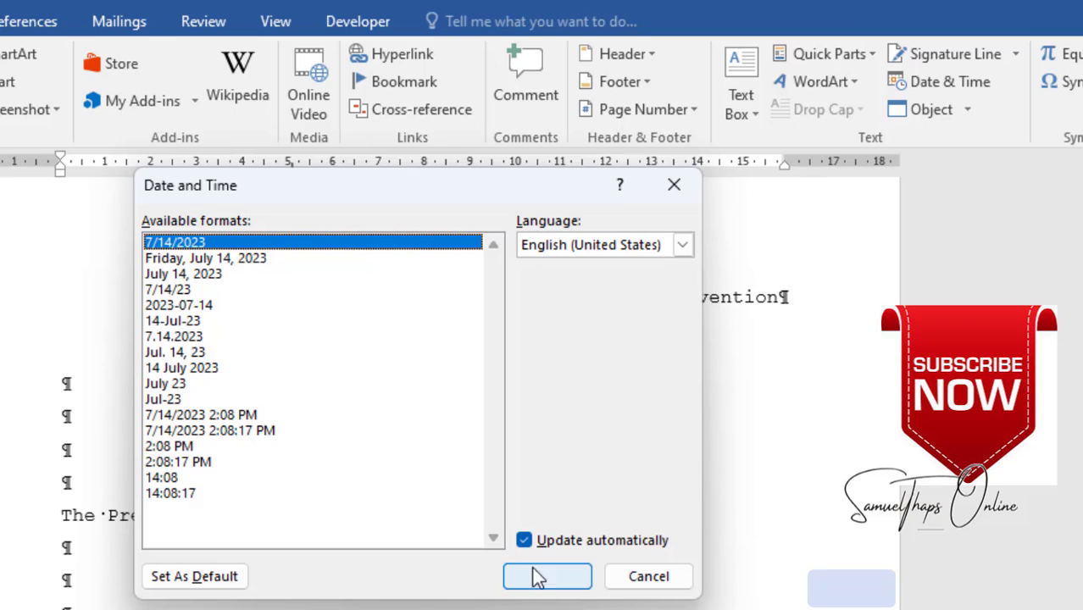
click(545, 579)
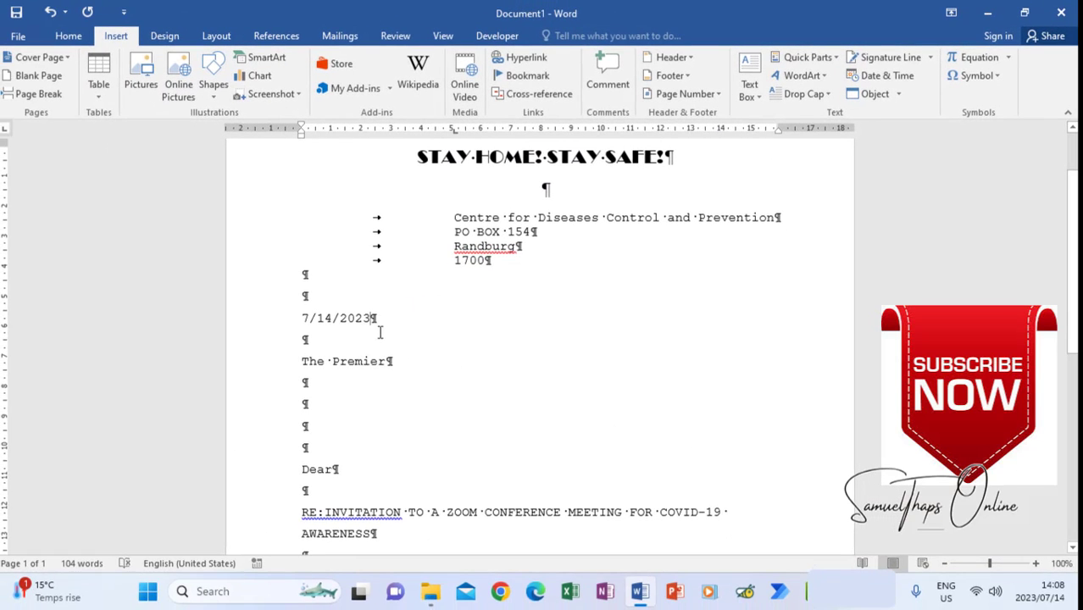
click(344, 323)
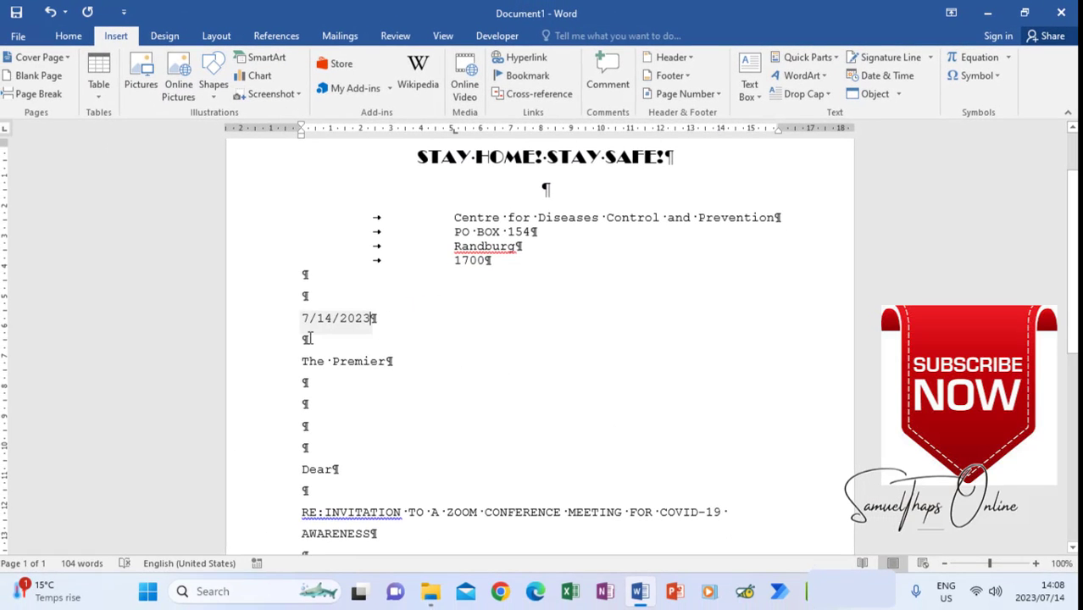
click(309, 340)
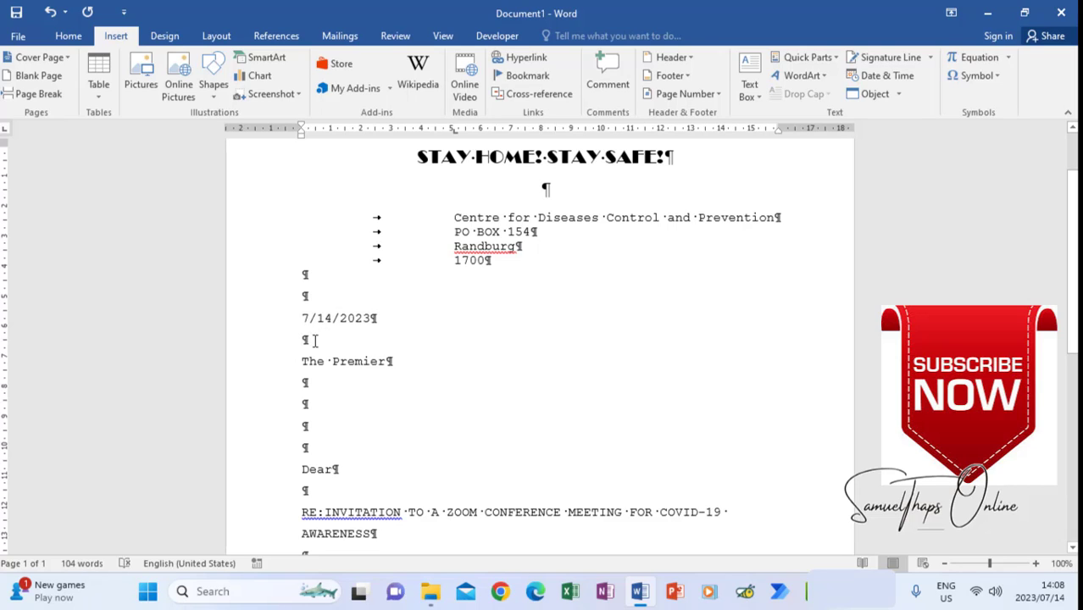
key(Return)
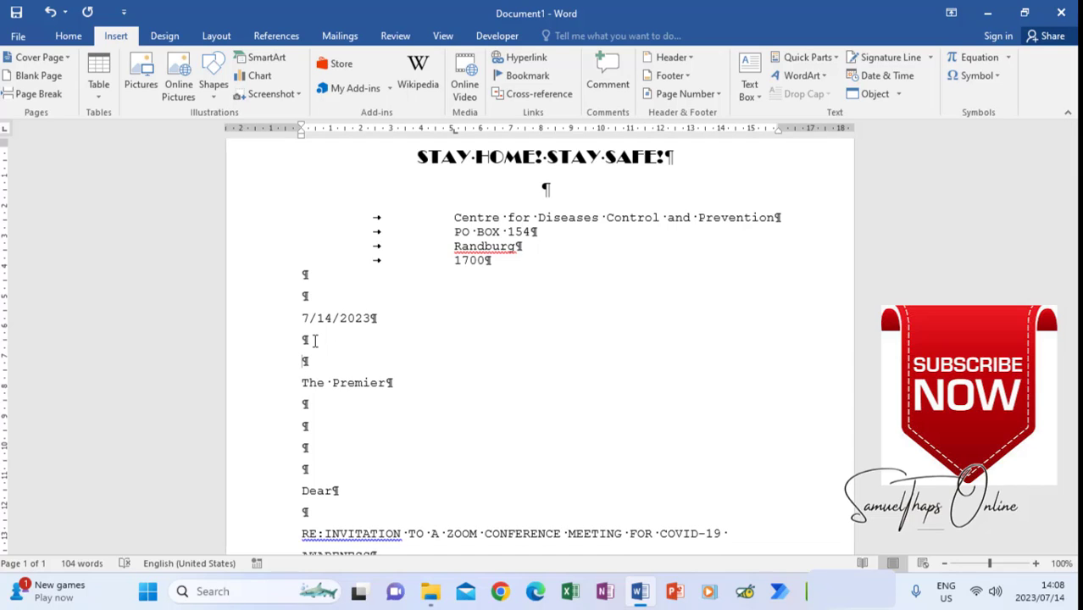
click(320, 405)
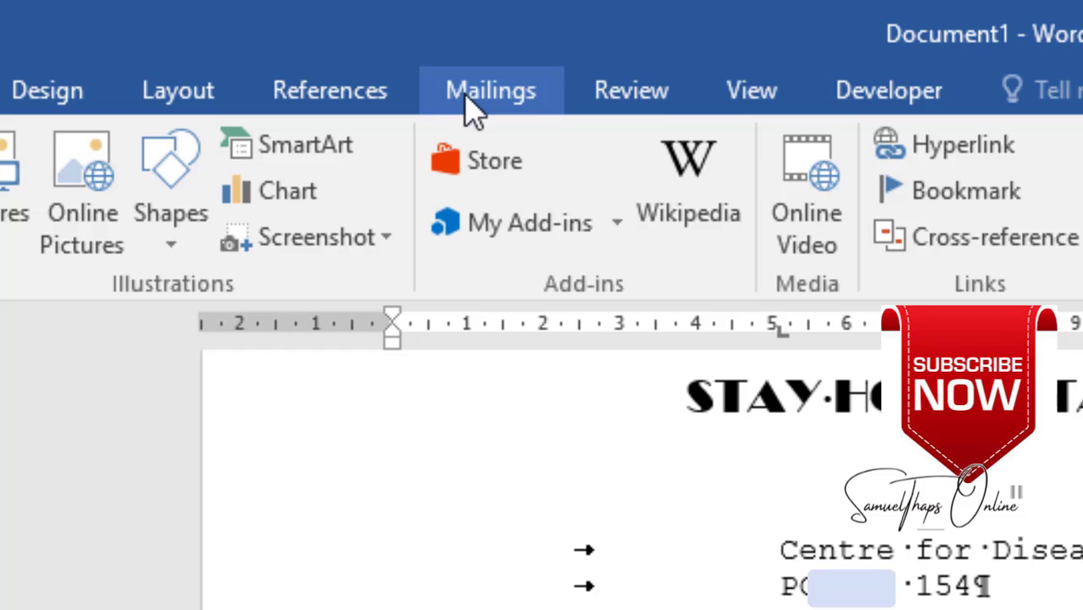
- Choose Select Recipients > Use an Existing List on Mailings and browse to N5 2022 NOV
click(483, 92)
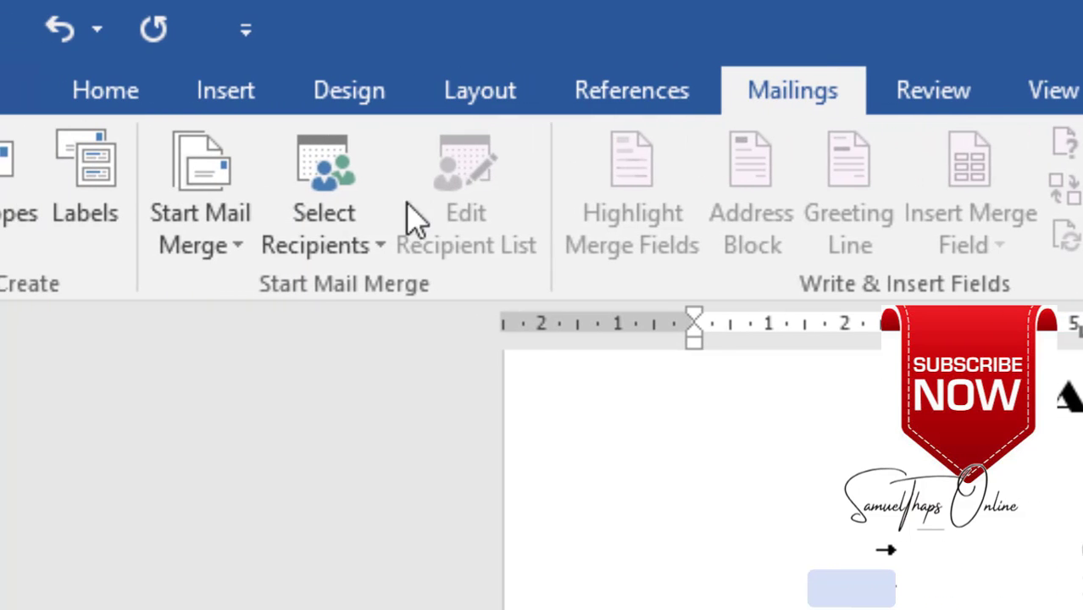
click(318, 244)
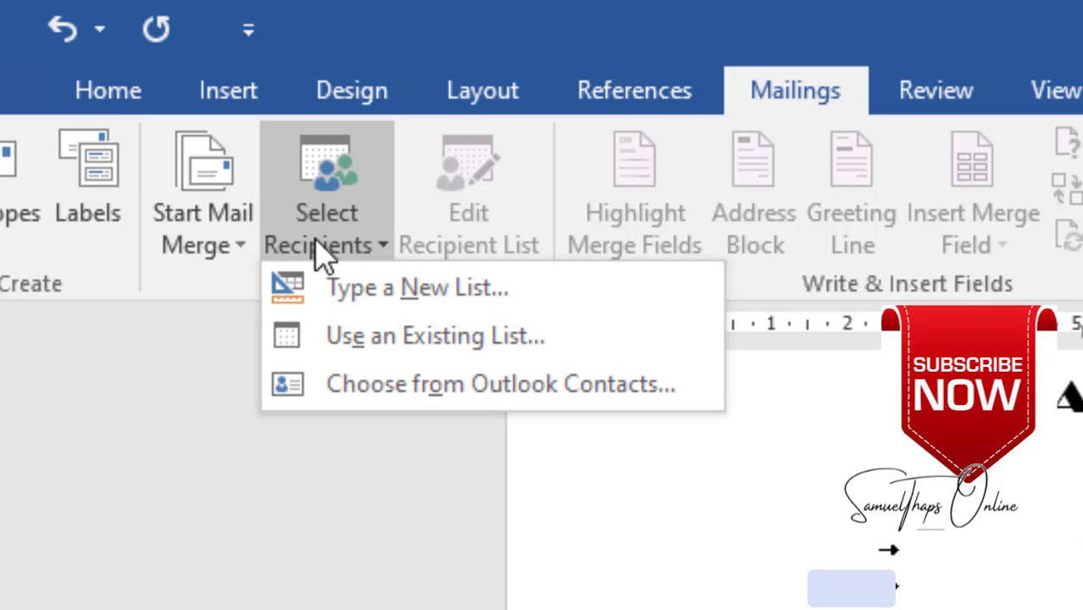
click(380, 340)
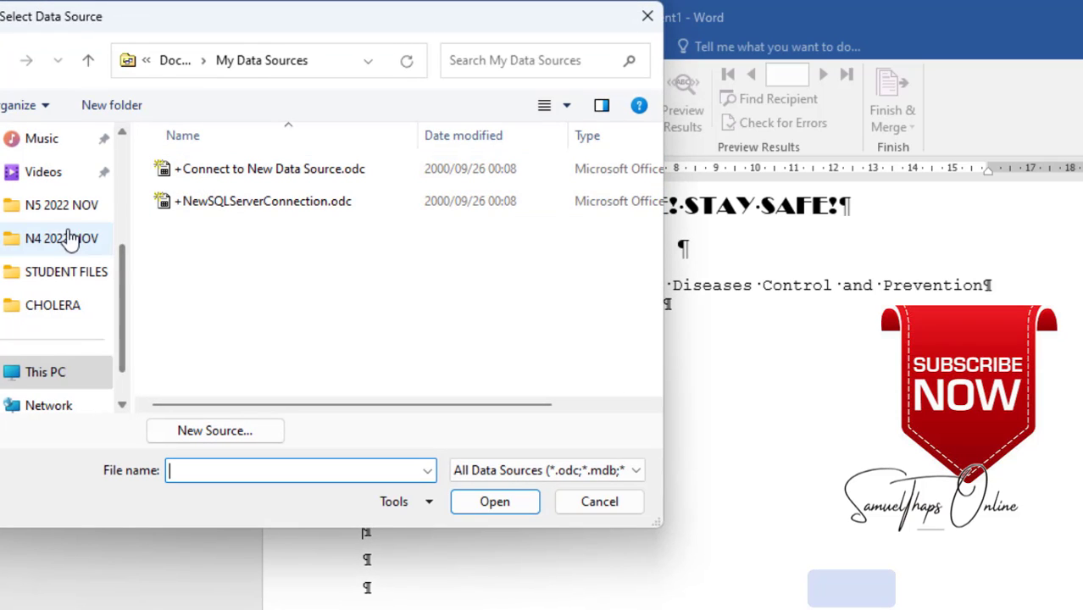
click(56, 217)
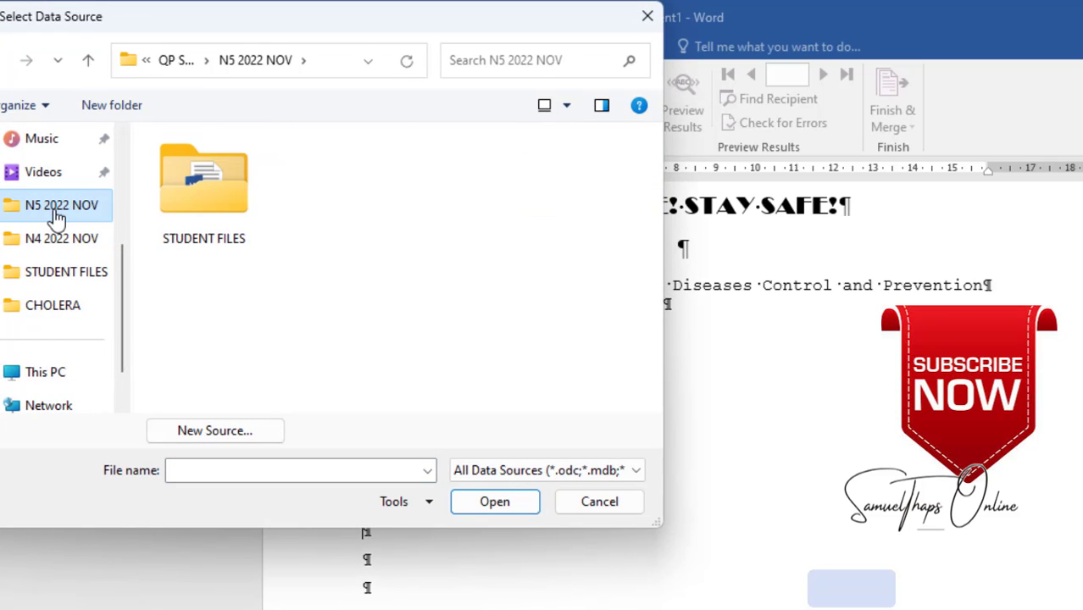